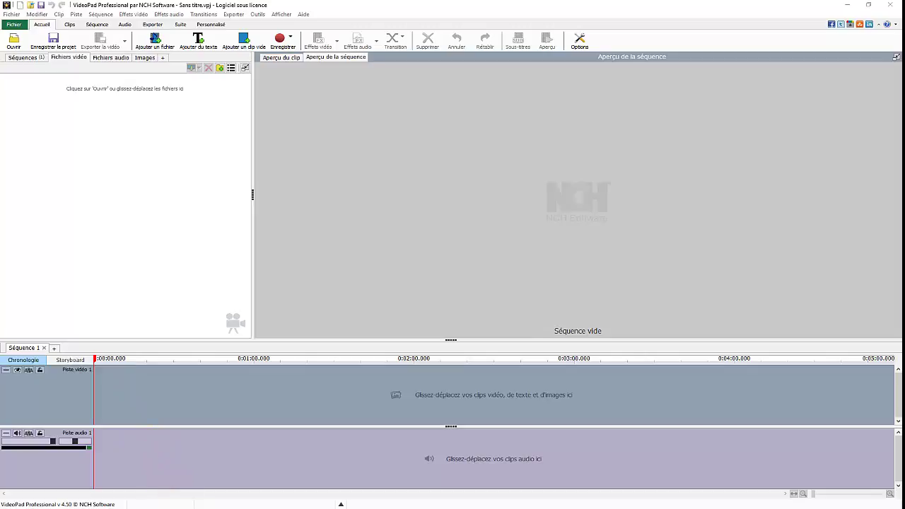
Check the source files in the "vidéo à monter" folder on drive C: in File Explorer, and return to VideoPad.
click(407, 508)
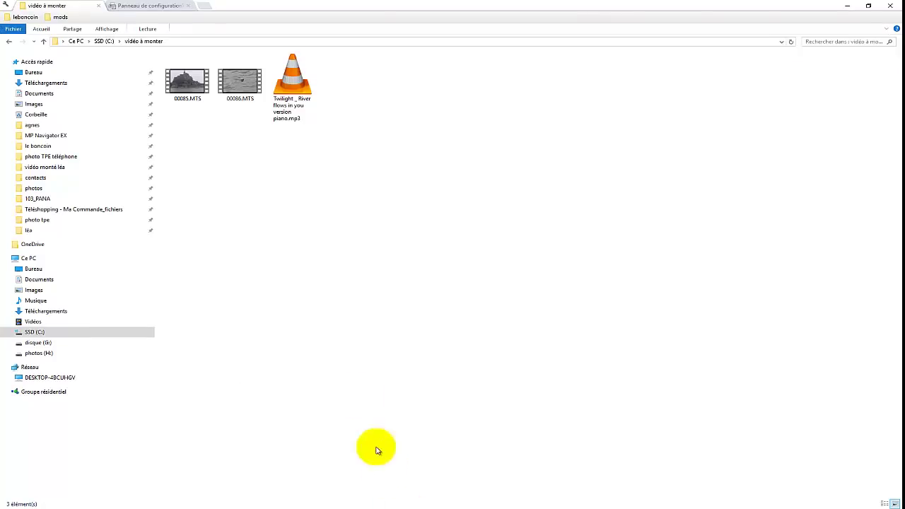
click(44, 333)
click(186, 170)
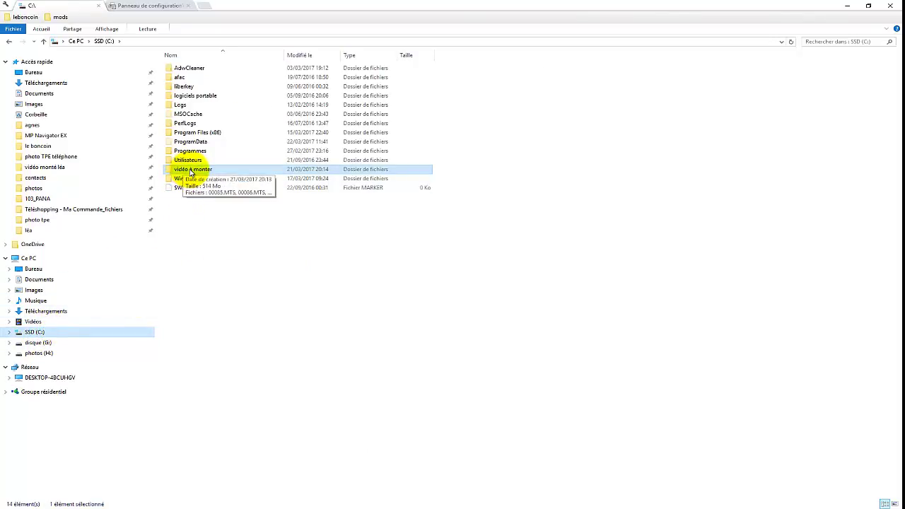
double_click(189, 171)
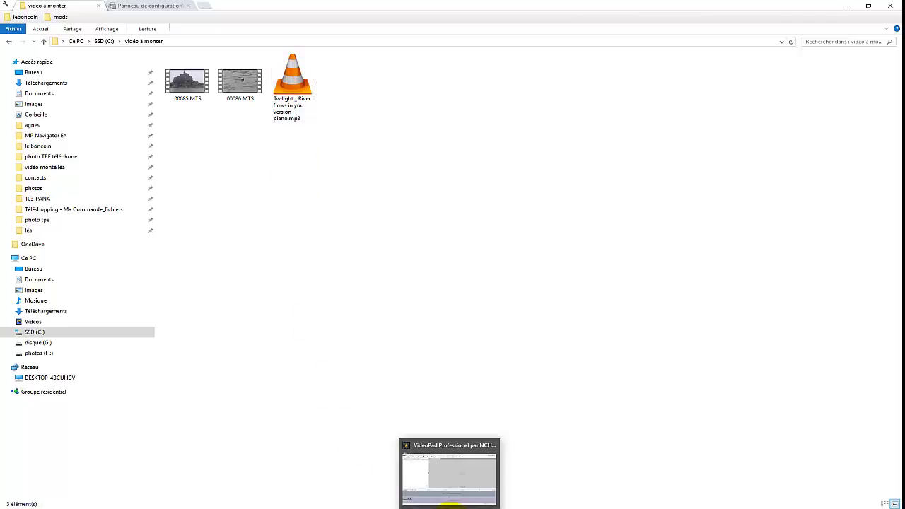
click(451, 505)
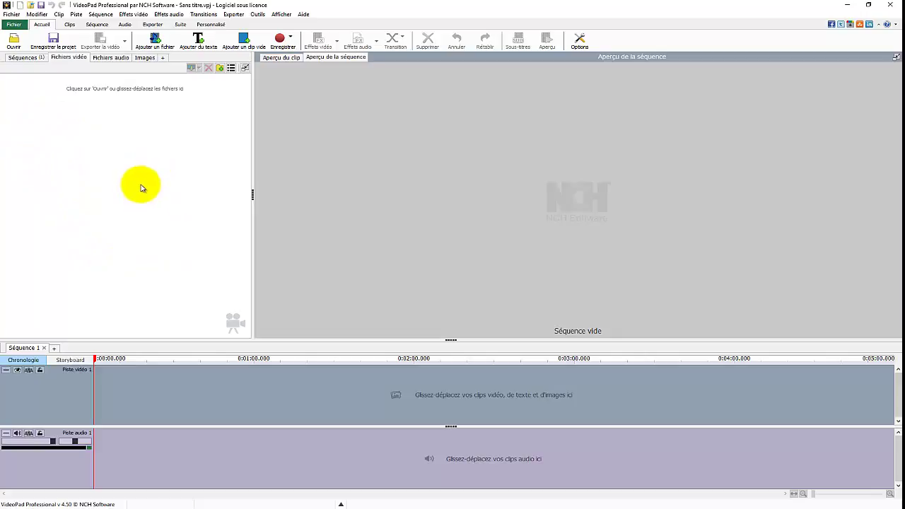
Import 00085.MTS, 00086.MTS and the Twilight _ River flows in you piano MP3 from the "vidéo à monter" folder.
click(14, 41)
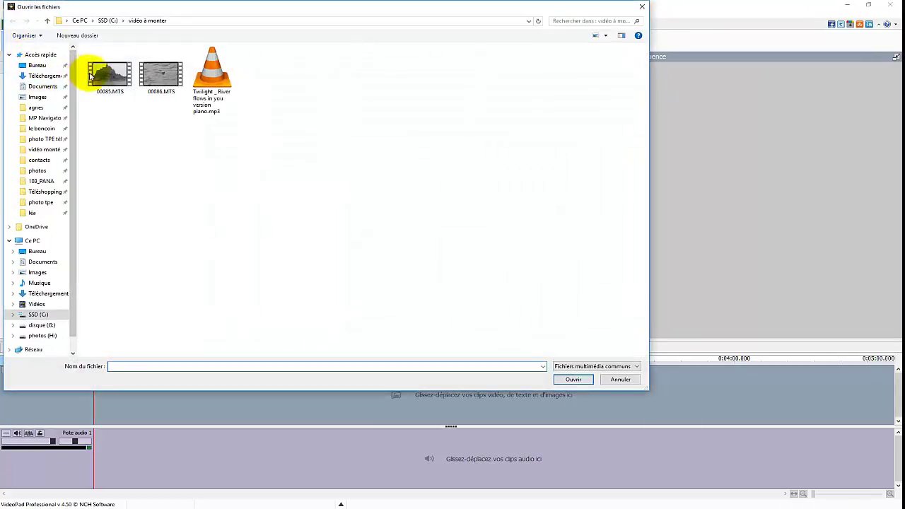
drag(84, 46, 326, 154)
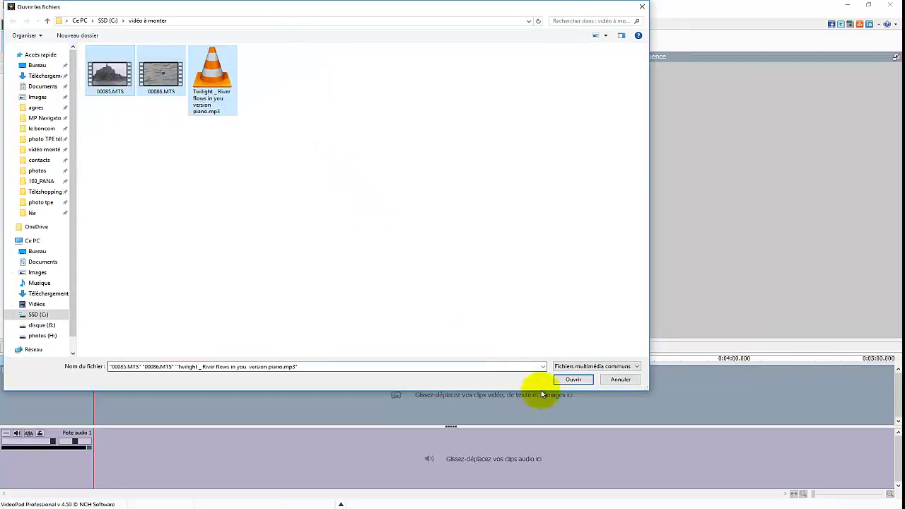
click(578, 380)
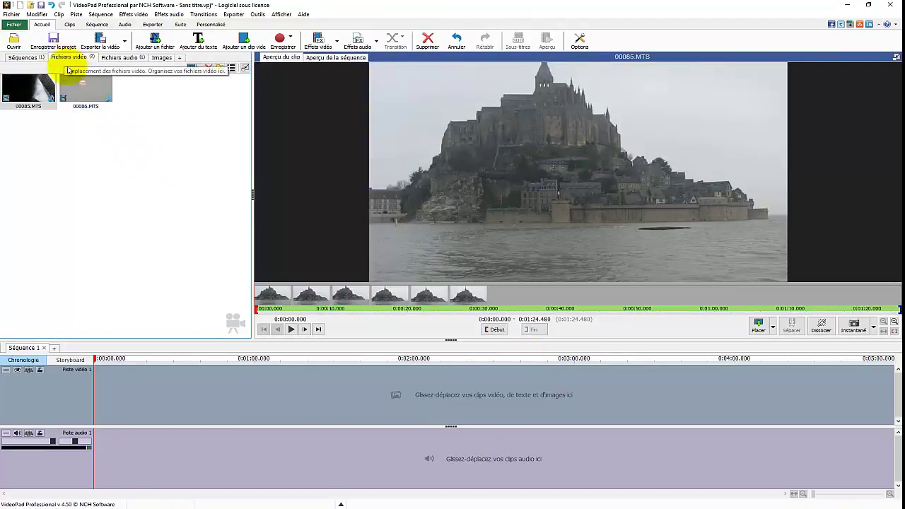
Place the imported 00085.MTS clip at the start of Séquence 1 on the timeline.
click(23, 92)
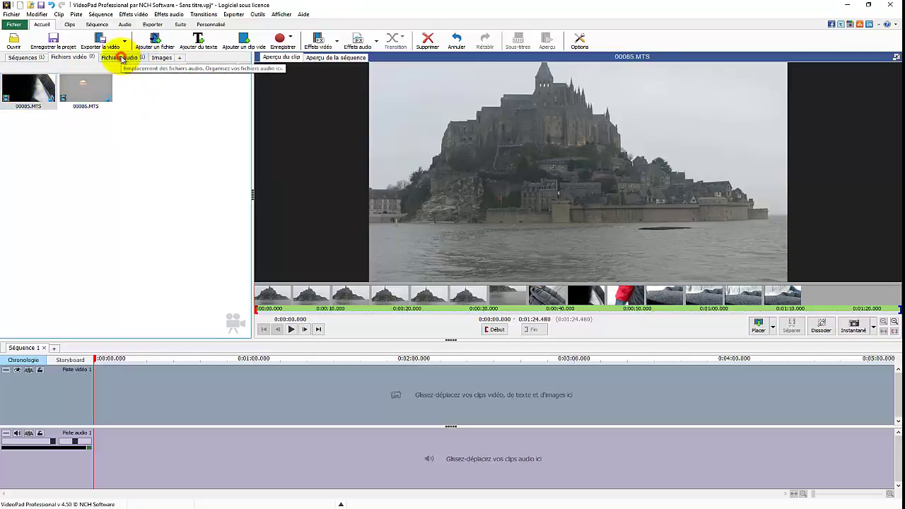
click(121, 58)
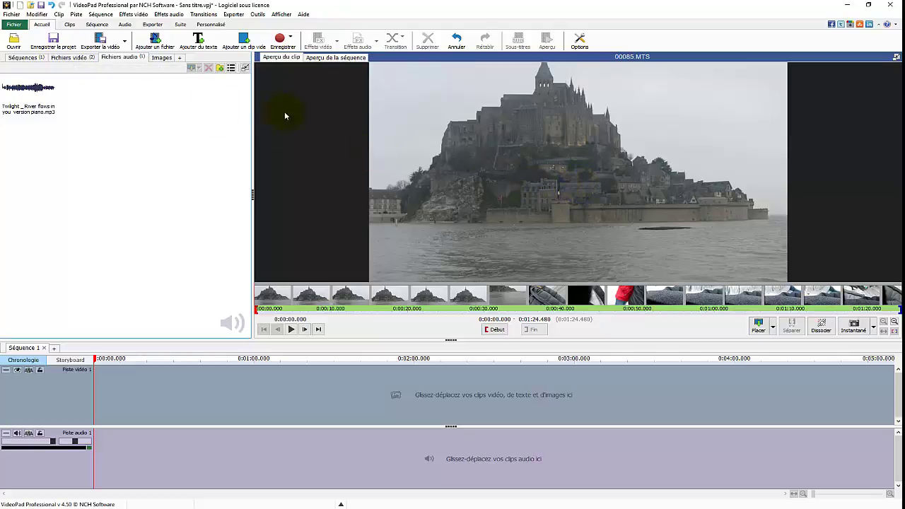
click(74, 58)
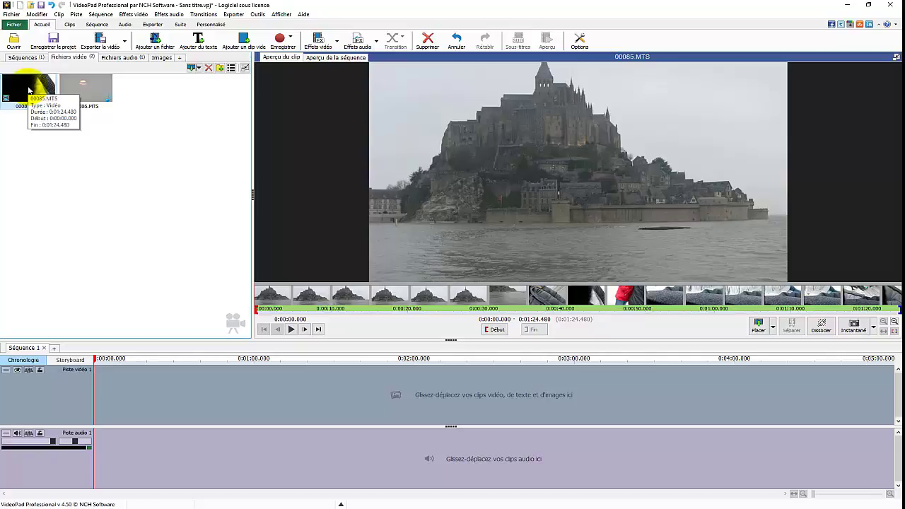
click(29, 94)
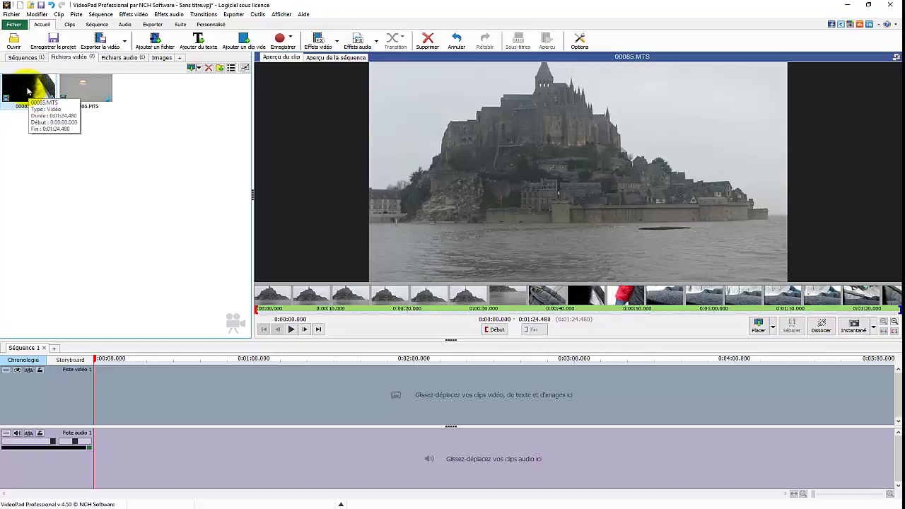
drag(28, 91, 125, 379)
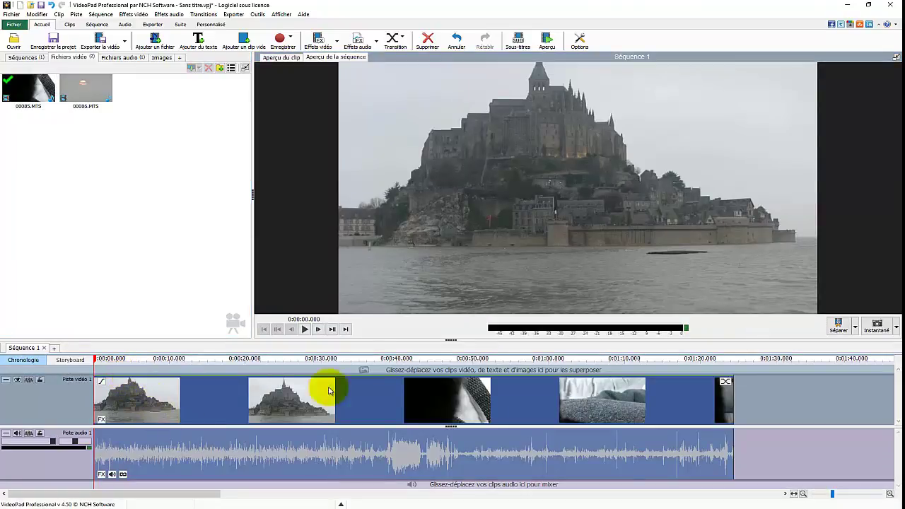
Preview the sequence by playing its opening seconds and scrubbing to about 0:00:16, and return to the start.
click(305, 331)
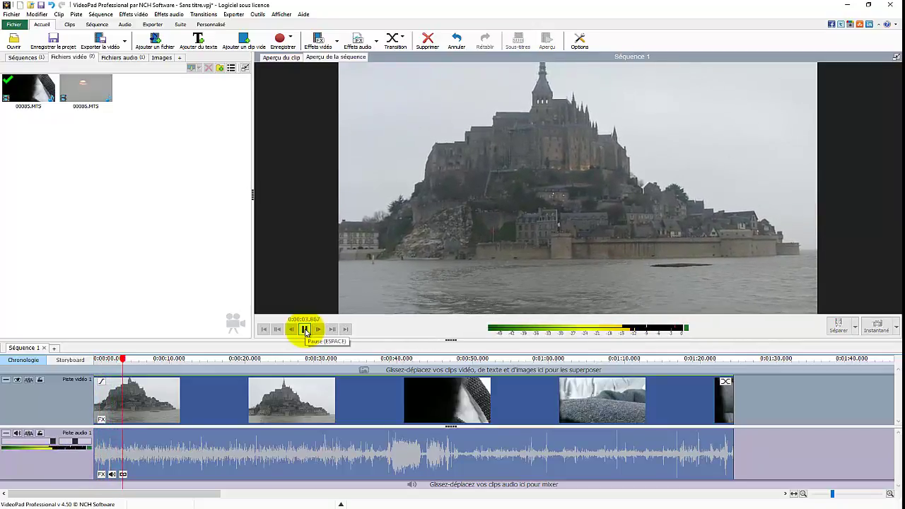
click(306, 330)
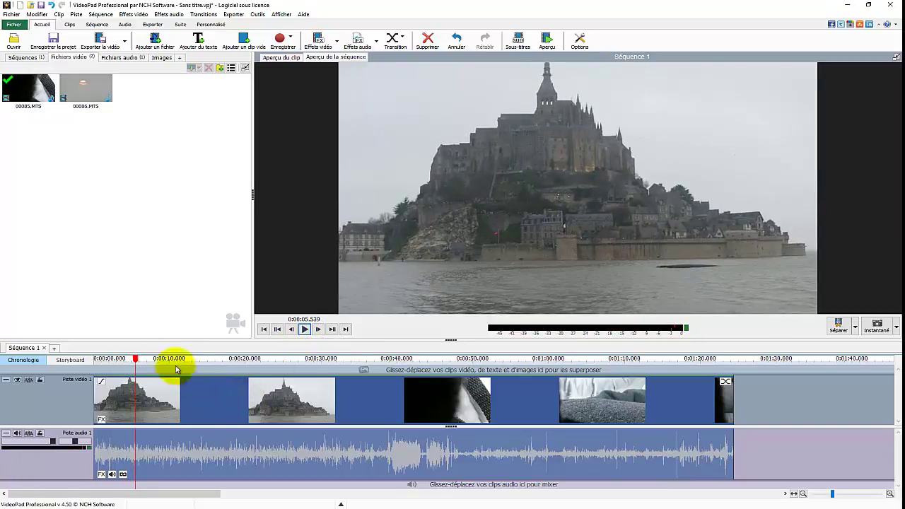
drag(136, 362, 221, 359)
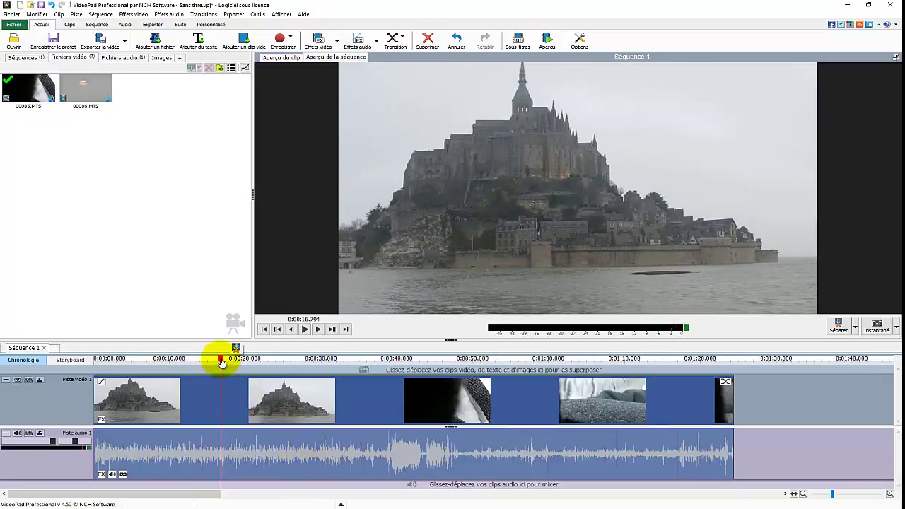
drag(221, 361, 221, 362)
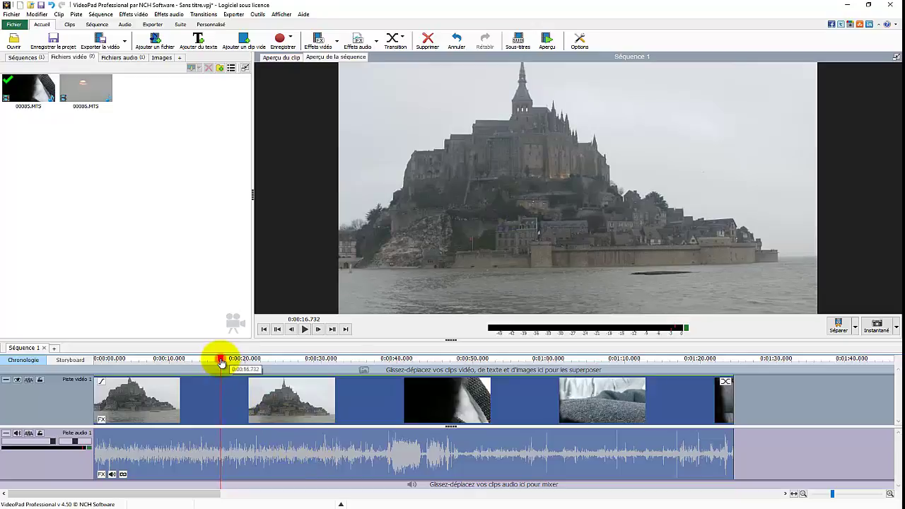
click(262, 329)
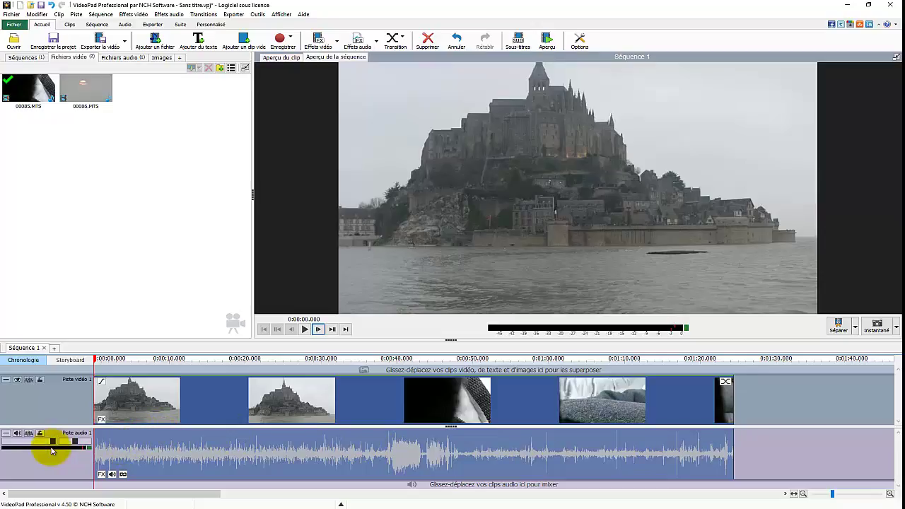
Try a lower volume on the 00085.MTS audio clip and restore it to 100%.
click(112, 475)
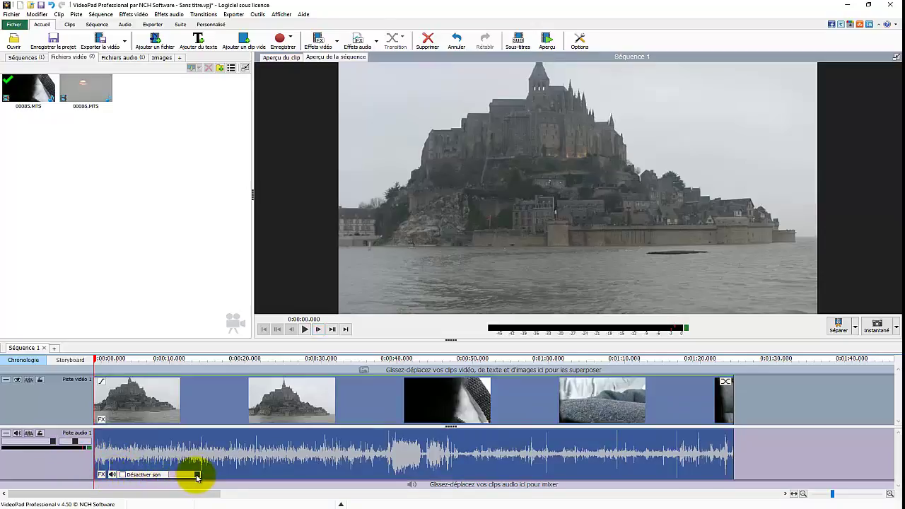
drag(197, 477, 183, 480)
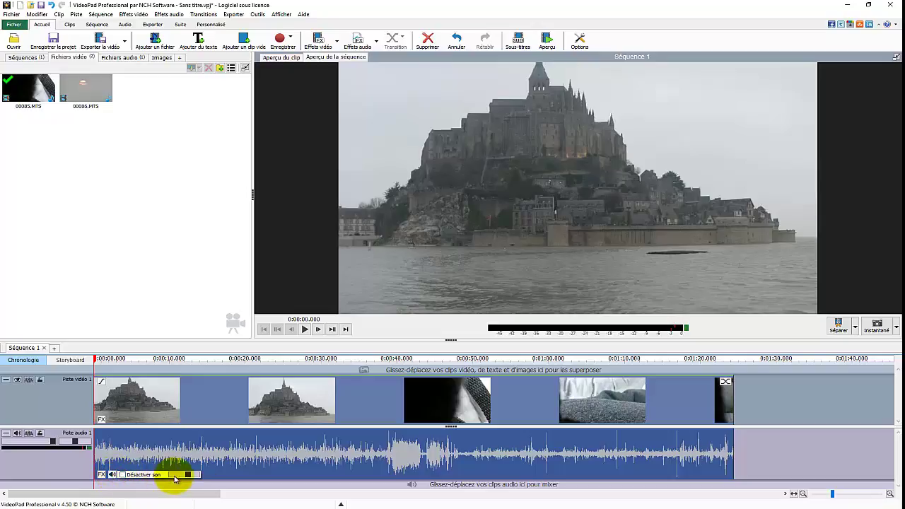
drag(189, 477, 216, 479)
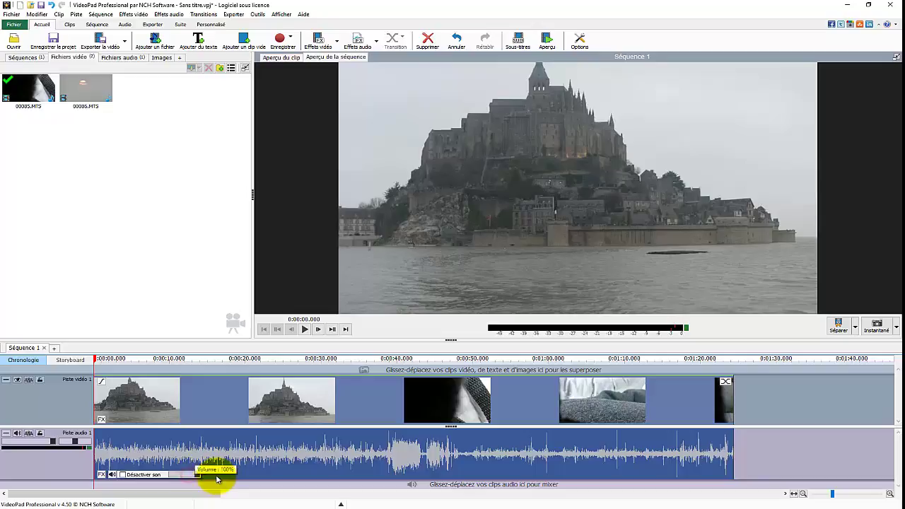
click(112, 475)
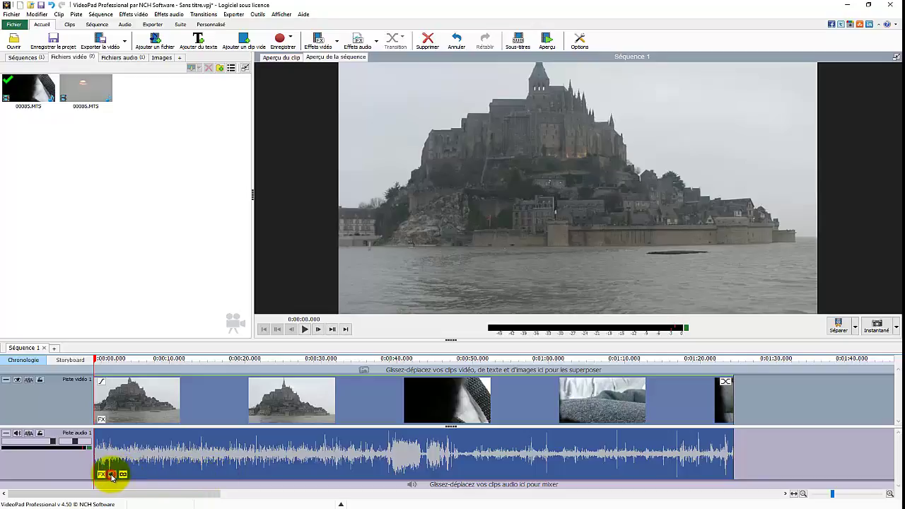
Unlink the audio from the 00085.MTS video and delete the audio clip from the audio track.
click(123, 478)
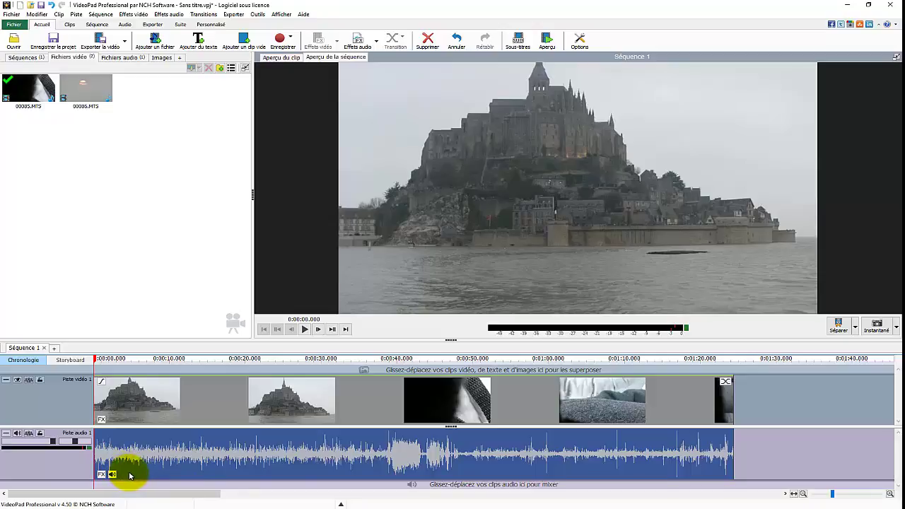
click(209, 399)
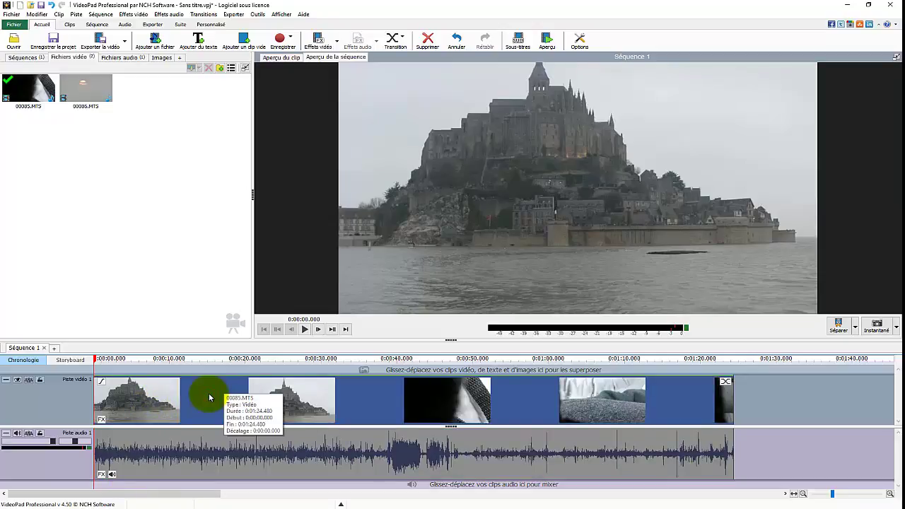
click(214, 454)
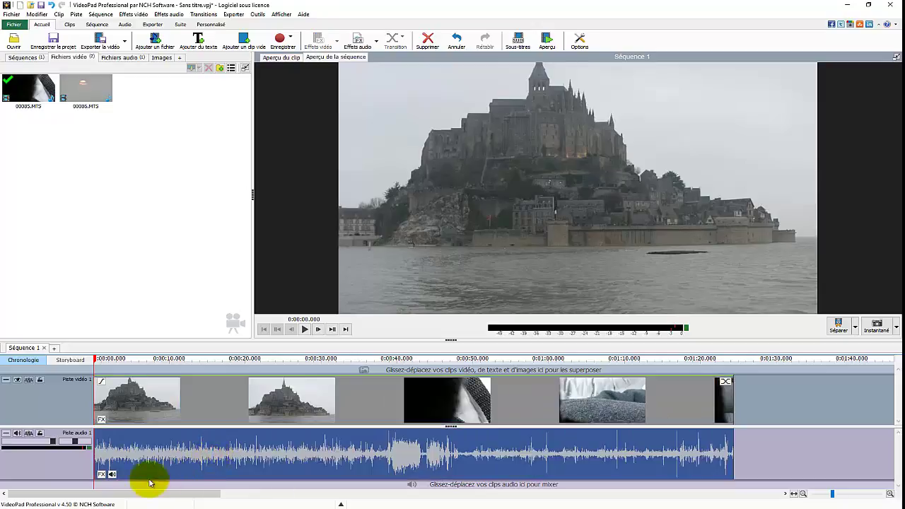
click(202, 406)
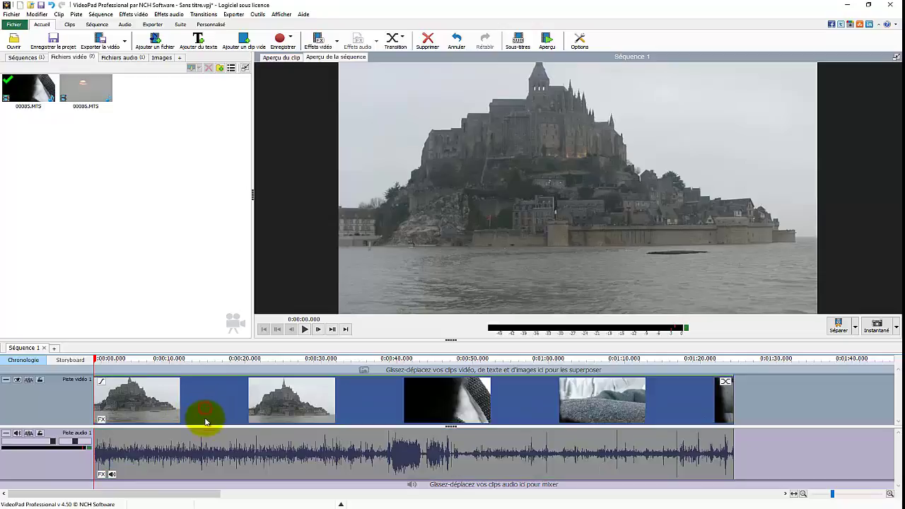
click(199, 452)
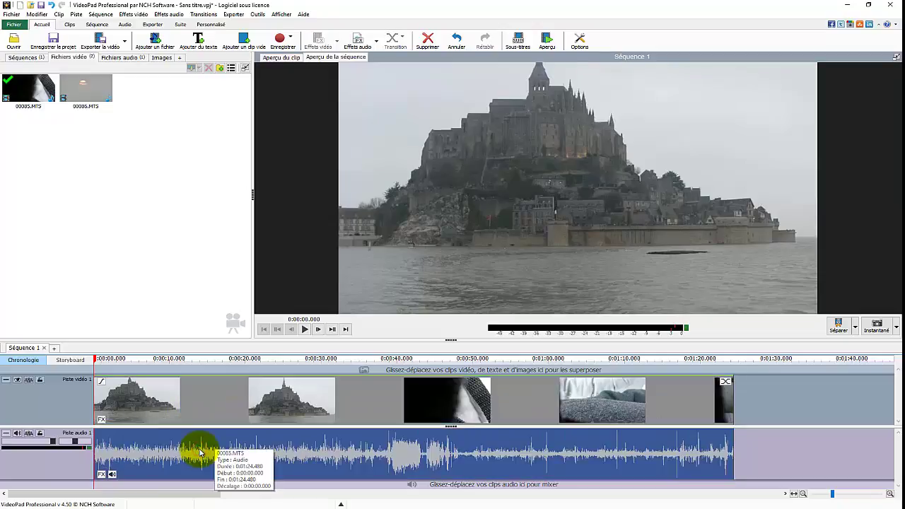
key(Delete)
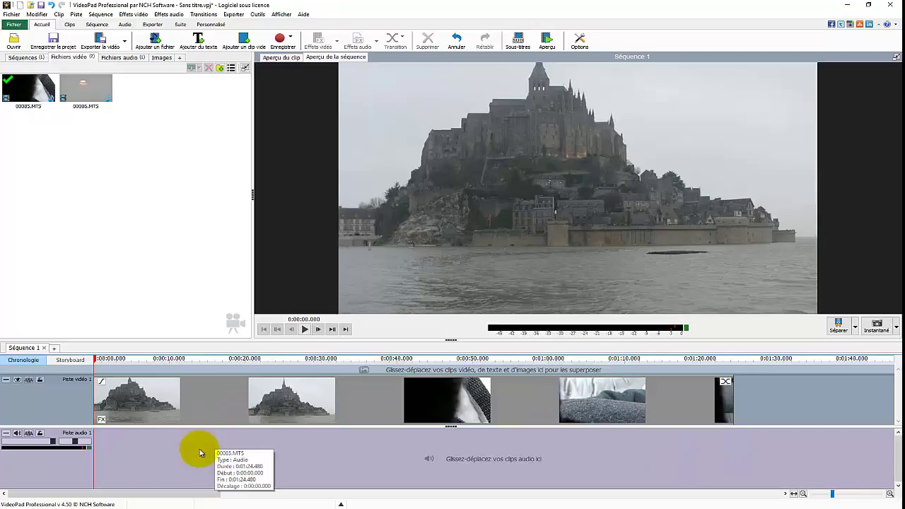
Play the sequence from the start and again from about 0:00:44 to examine the footage for unwanted parts.
click(306, 330)
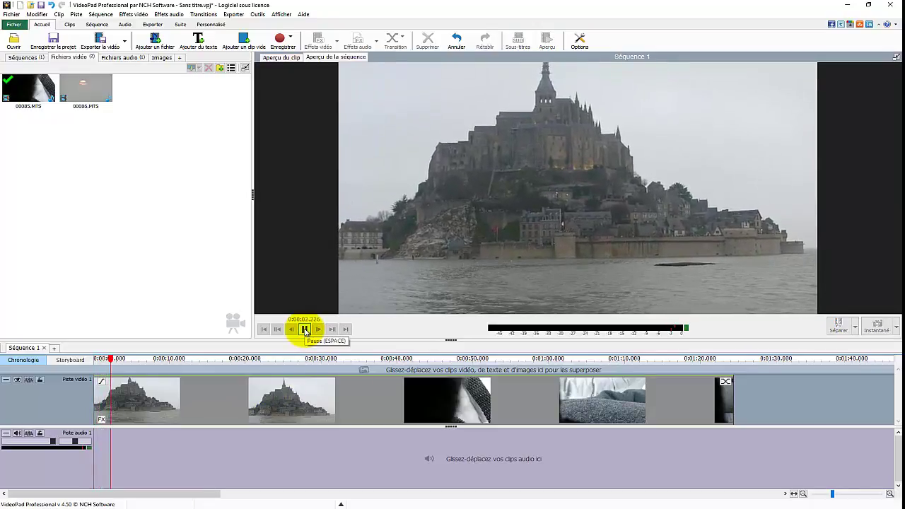
click(304, 330)
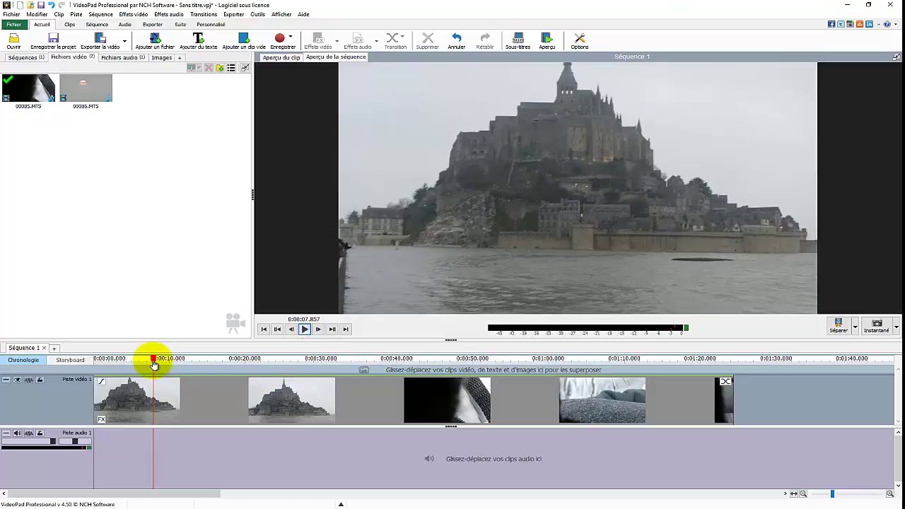
drag(155, 364, 426, 362)
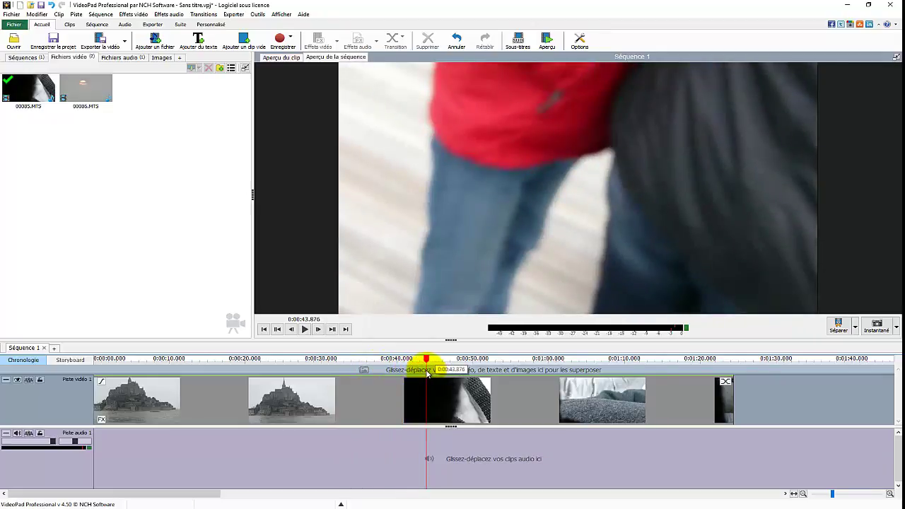
click(305, 329)
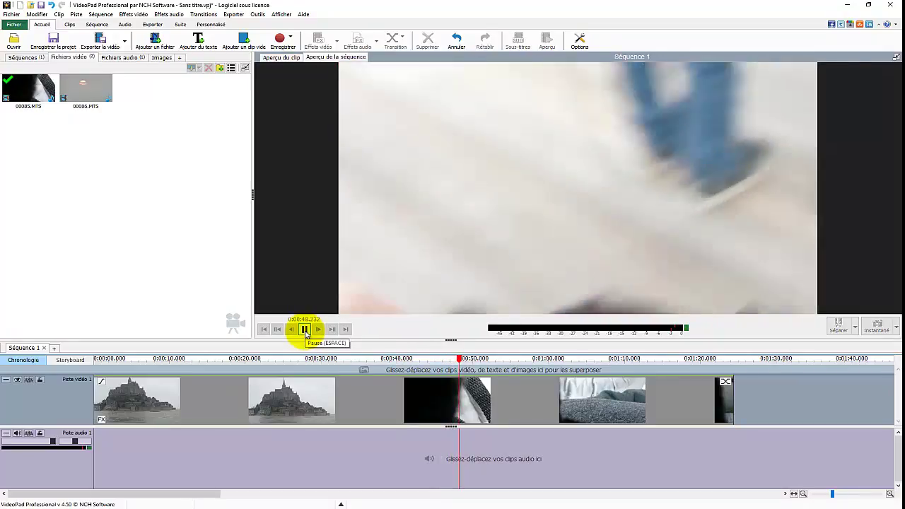
click(306, 329)
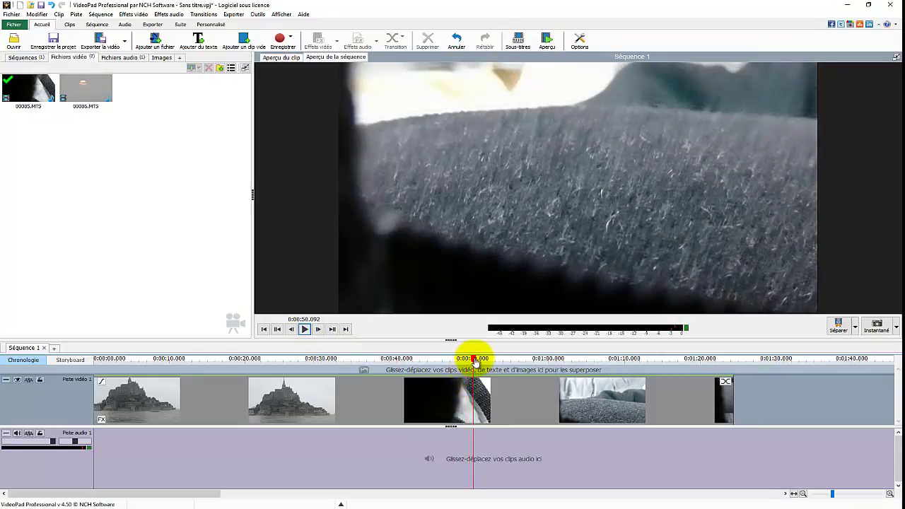
Split the 00085.MTS video clip at 0:00:34.146, where the Mont-Saint-Michel shot tilts down to the water.
drag(473, 361, 353, 359)
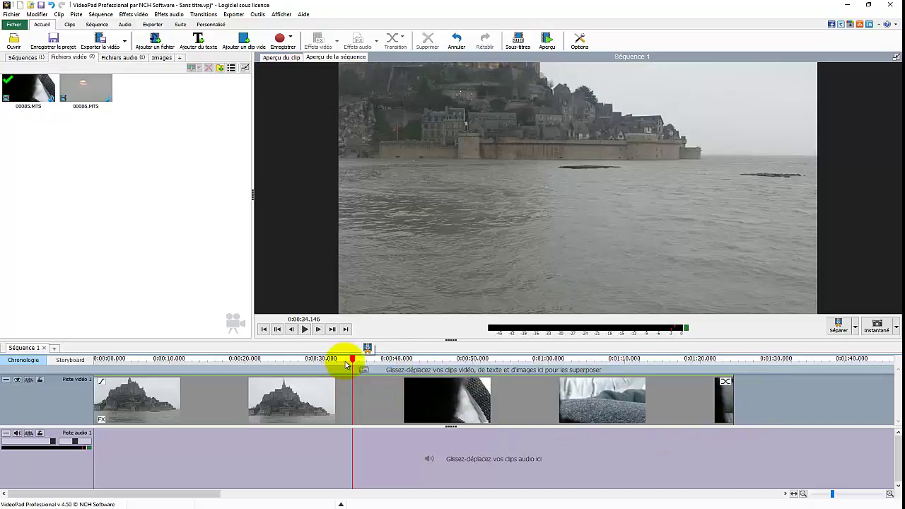
click(838, 327)
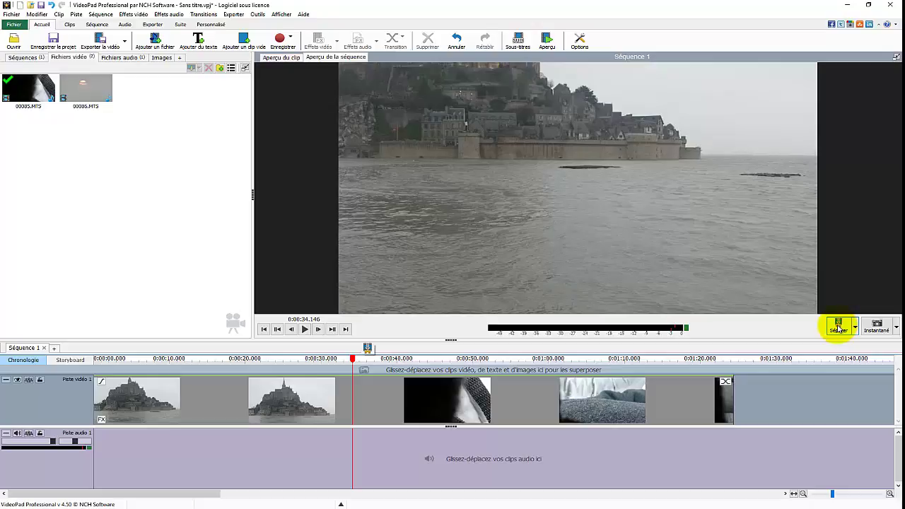
click(839, 327)
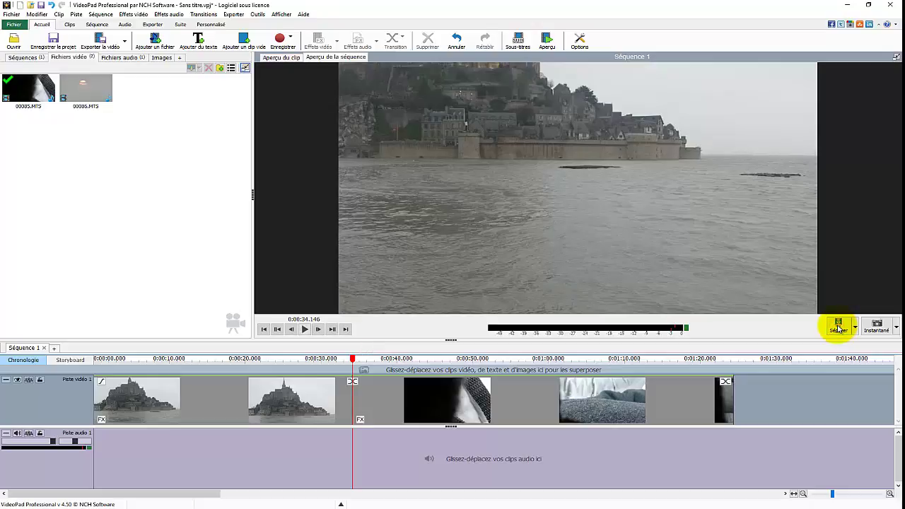
Delete the second part of the split 00085.MTS clip, from 0:00:34.146 to the end of the video track.
click(381, 401)
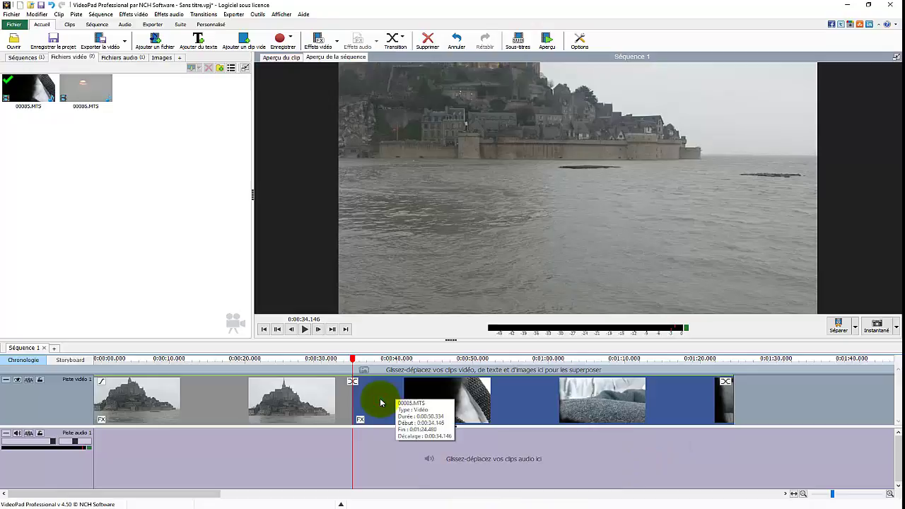
click(210, 399)
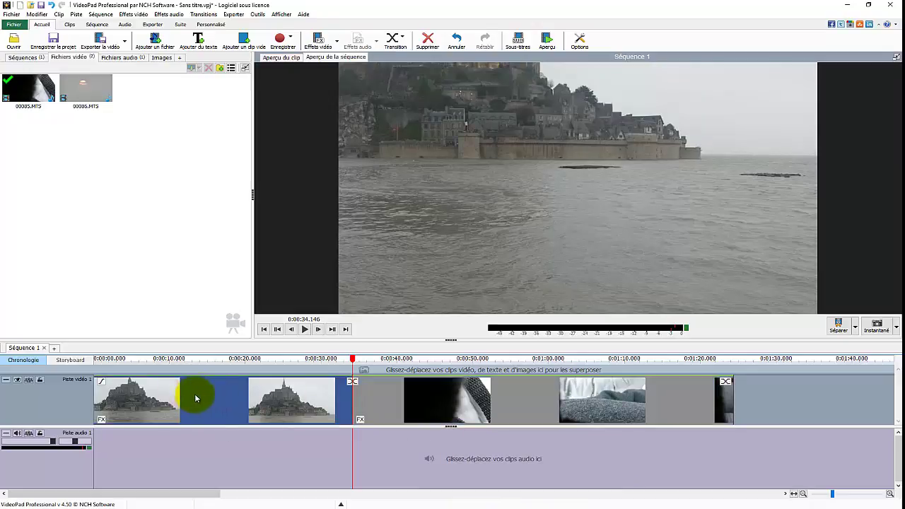
click(362, 394)
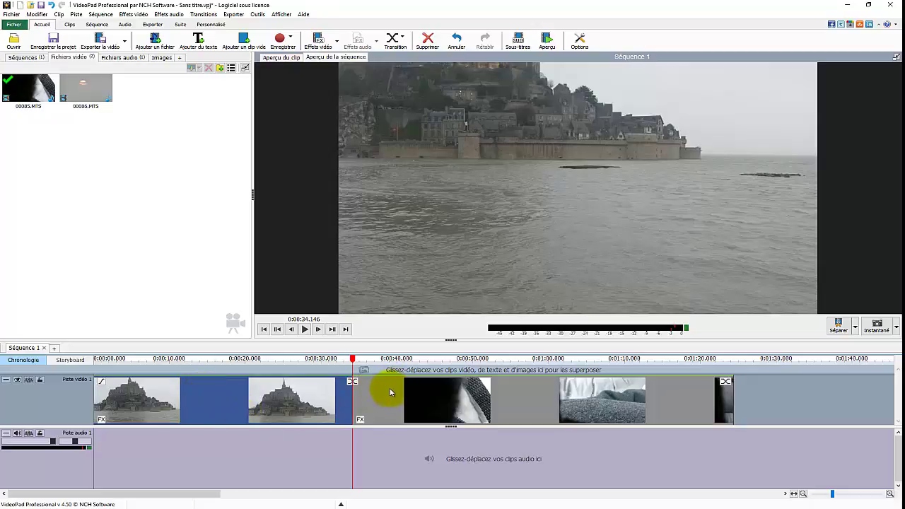
click(387, 394)
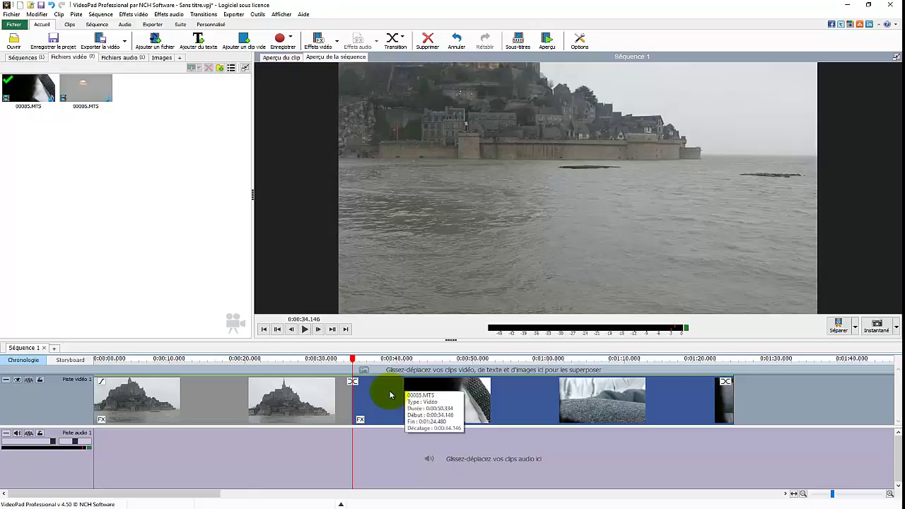
key(Delete)
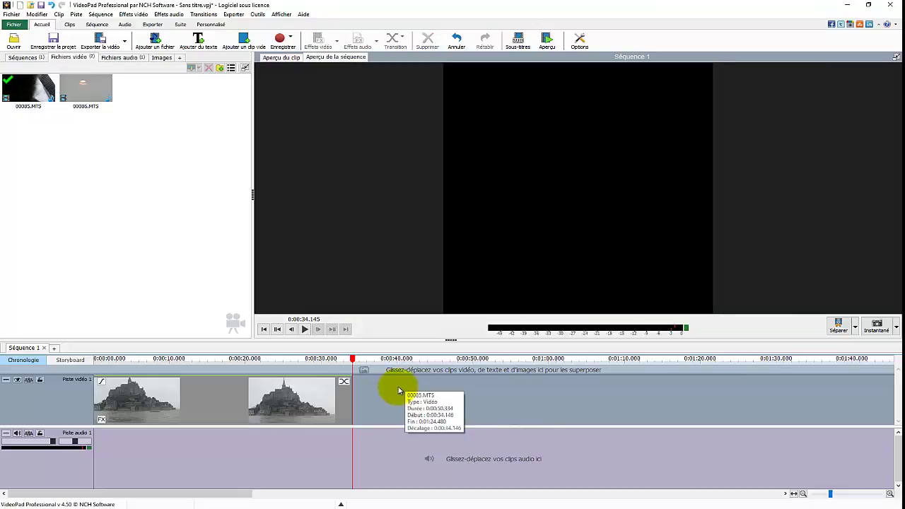
Play the sequence from the start and again from about 0:00:32 to check the trimmed ending.
click(263, 329)
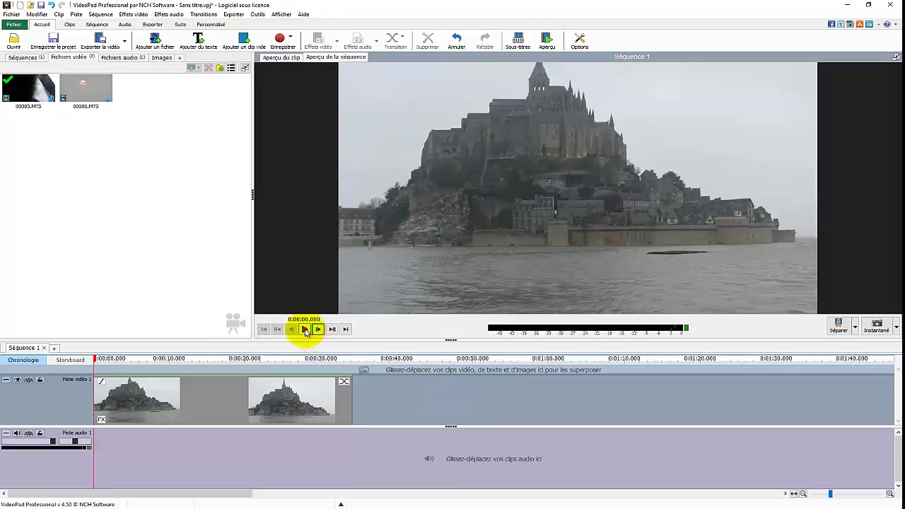
click(305, 330)
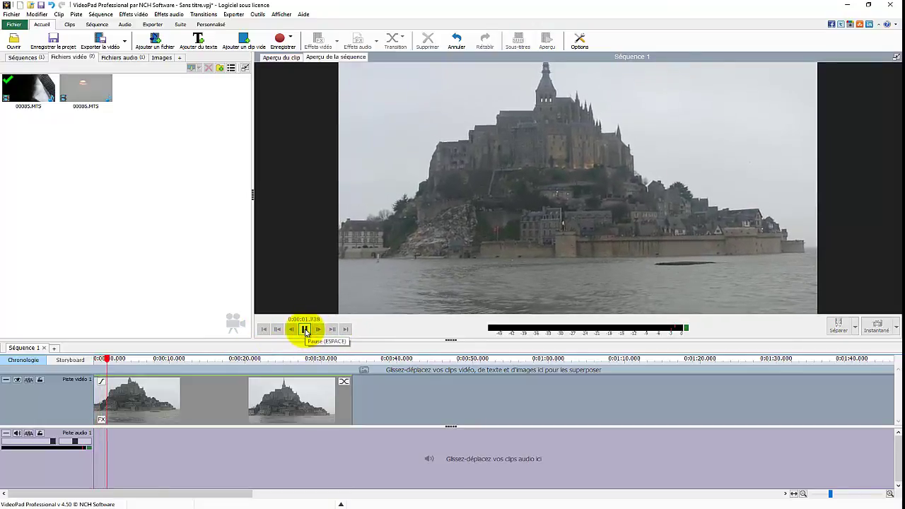
click(305, 329)
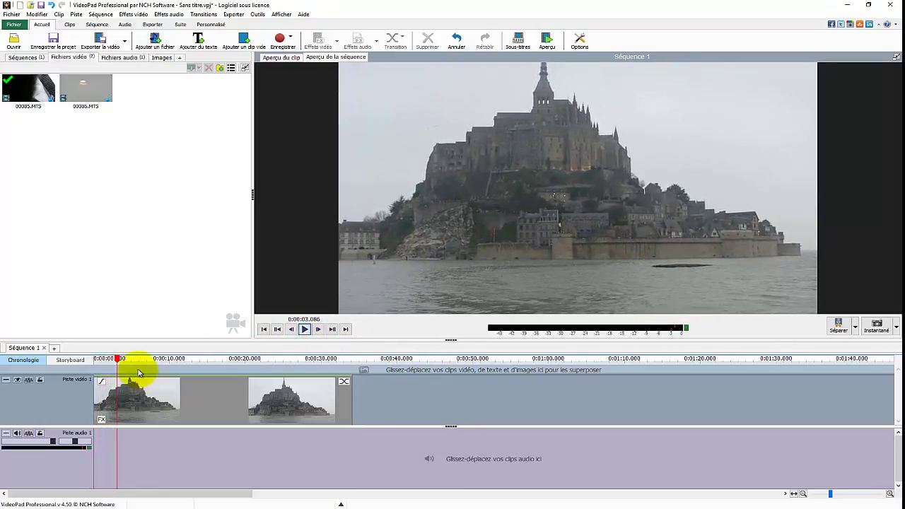
drag(119, 362, 336, 366)
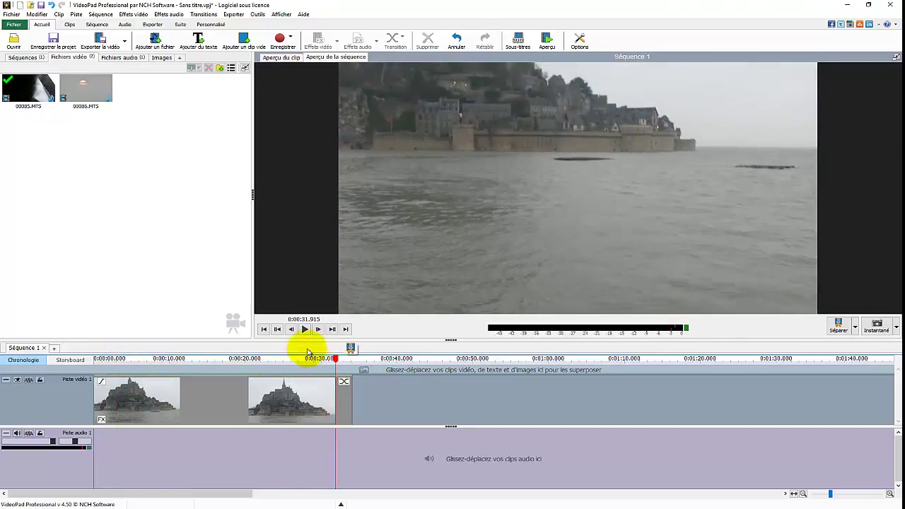
click(305, 329)
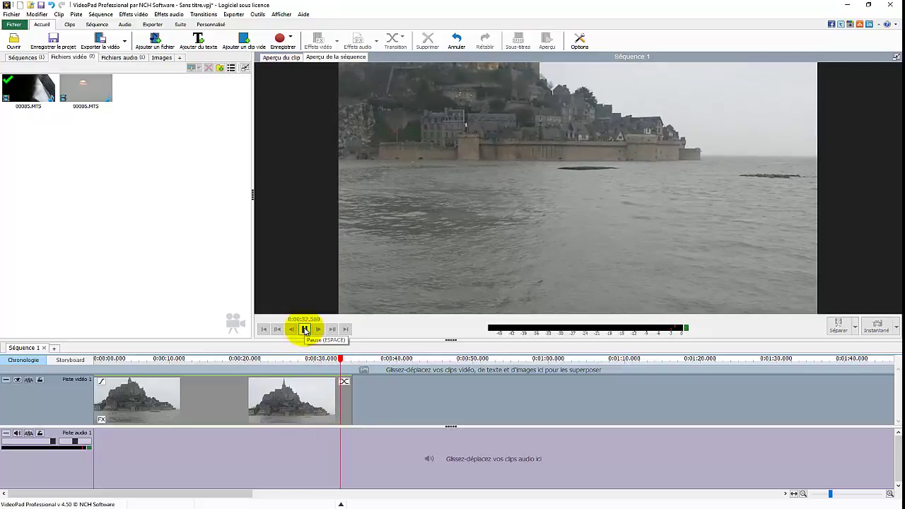
click(305, 330)
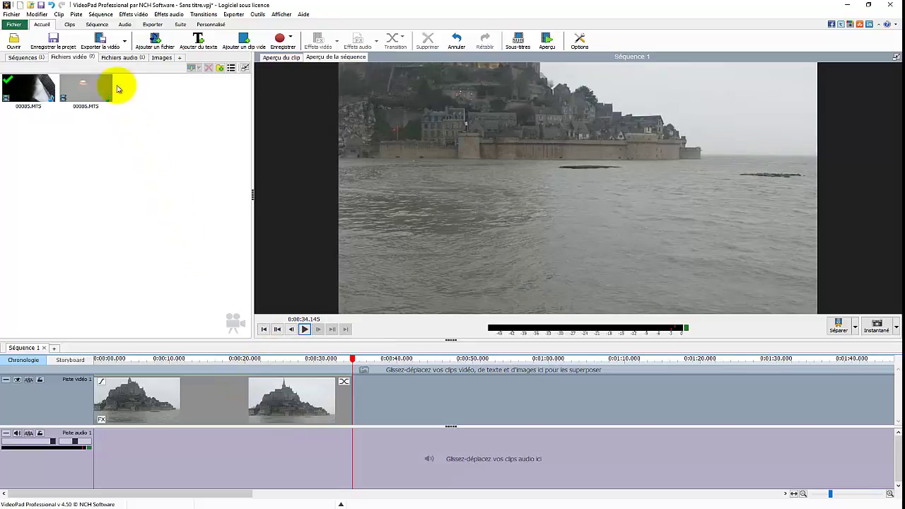
Add 00086.MTS to the video track directly after the trimmed 00085.MTS clip and play its opening.
drag(89, 87, 412, 392)
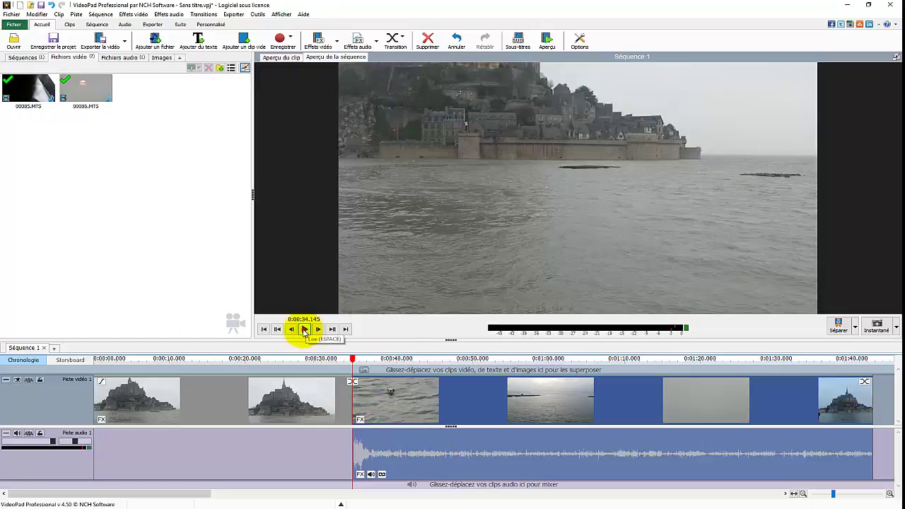
click(304, 330)
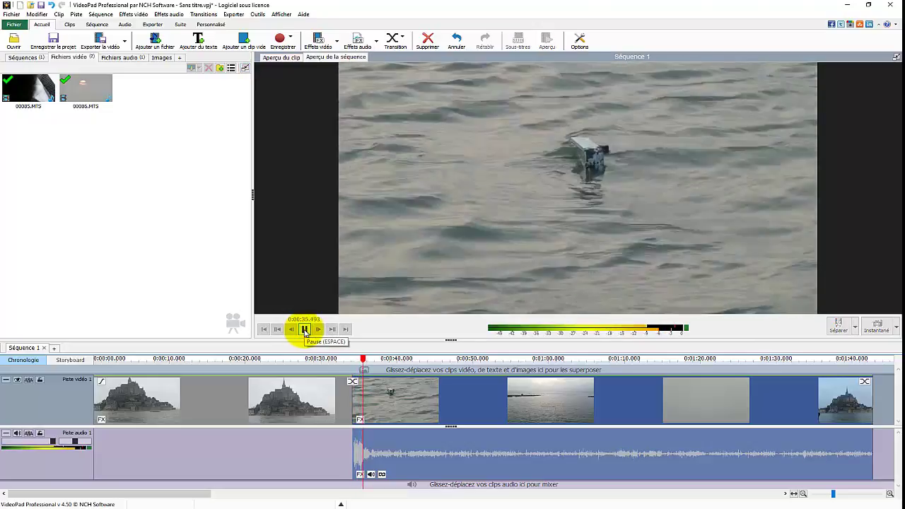
click(305, 330)
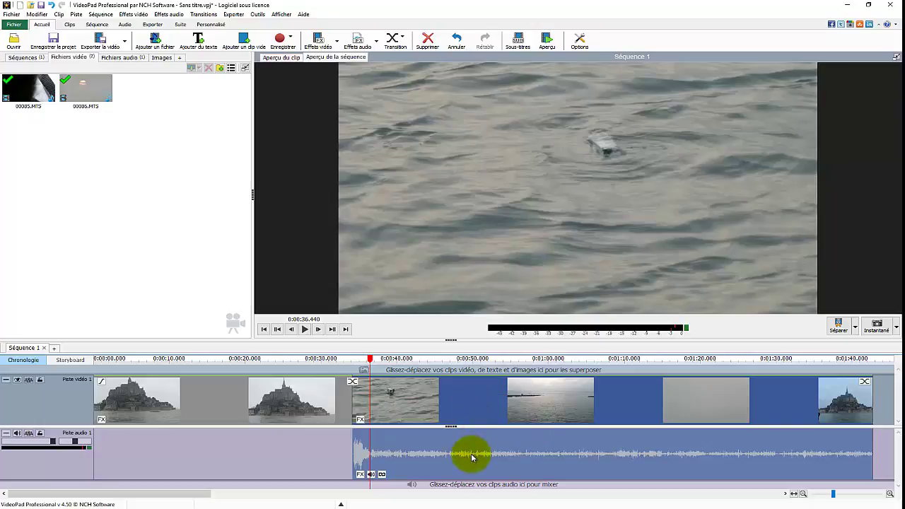
Unlink the audio from the 00086.MTS video and delete its audio clip from the audio track.
click(471, 405)
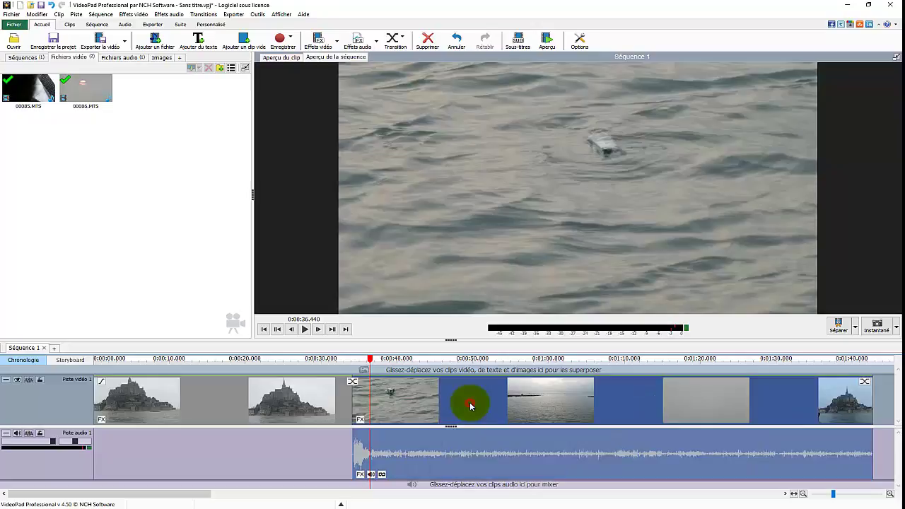
click(382, 475)
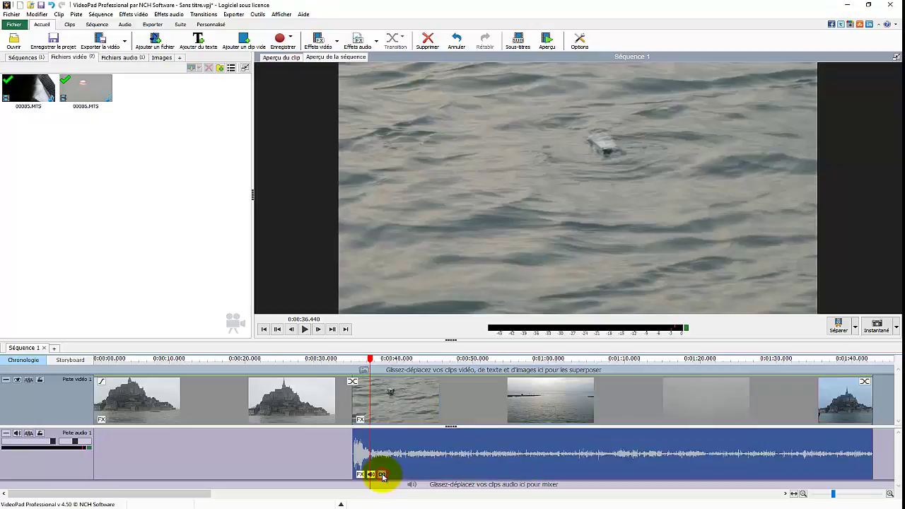
click(464, 396)
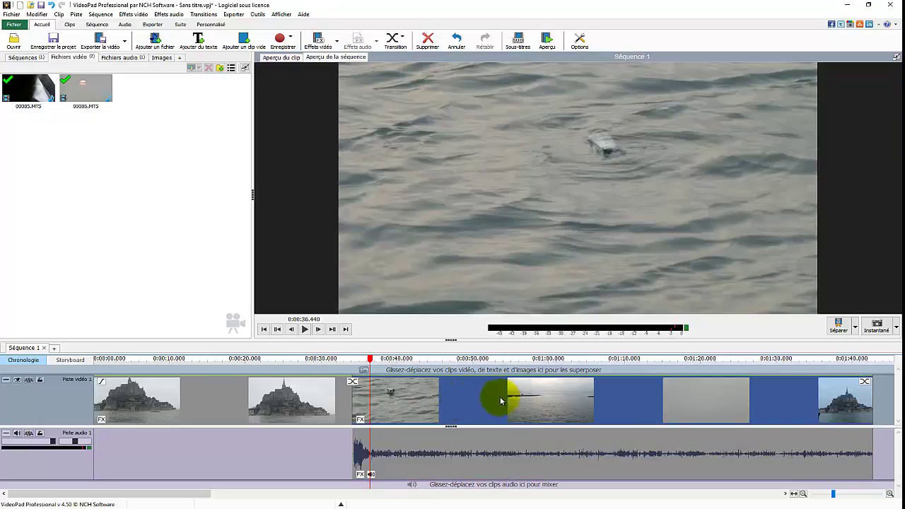
click(487, 452)
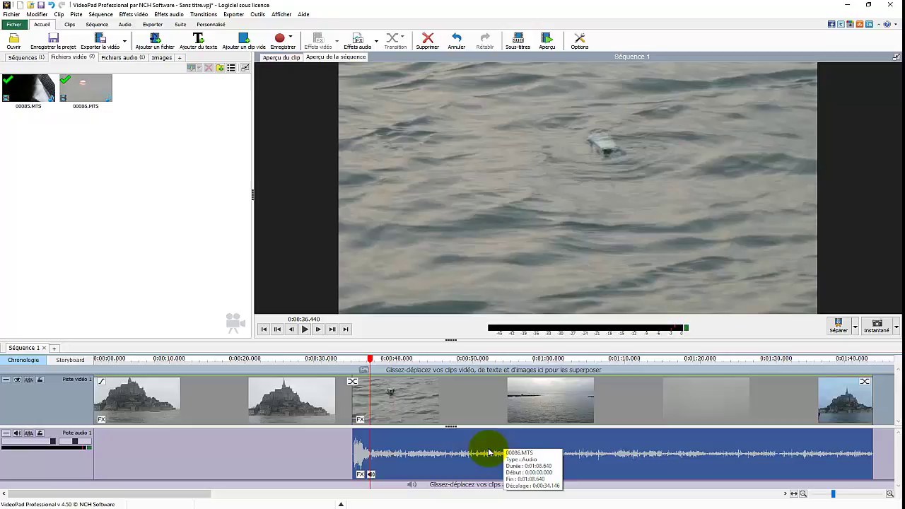
key(Delete)
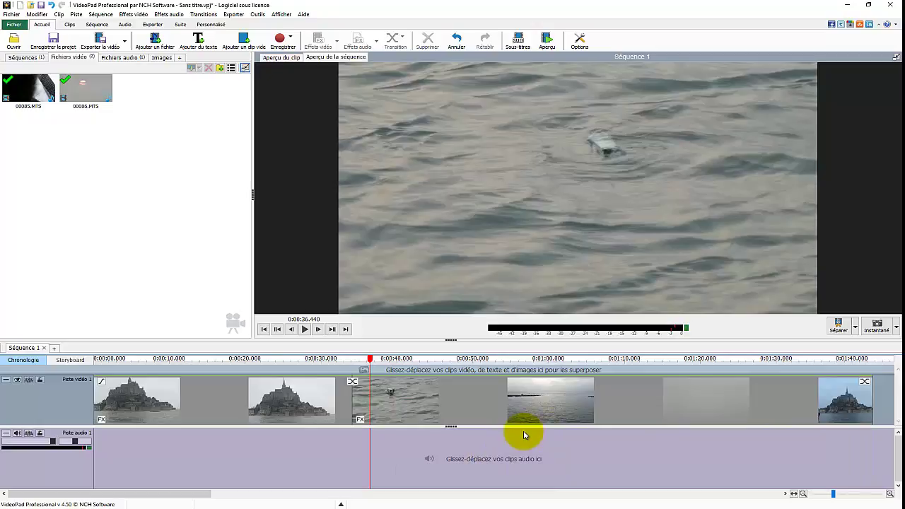
Play across the join between the two clips from 0:00:33.031 and split the 00086.MTS clip at 0:00:43.256.
click(344, 360)
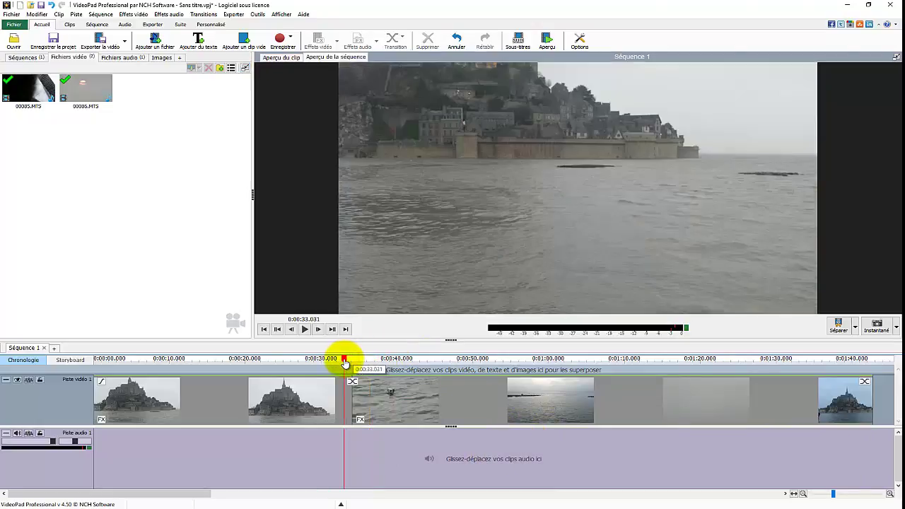
click(304, 329)
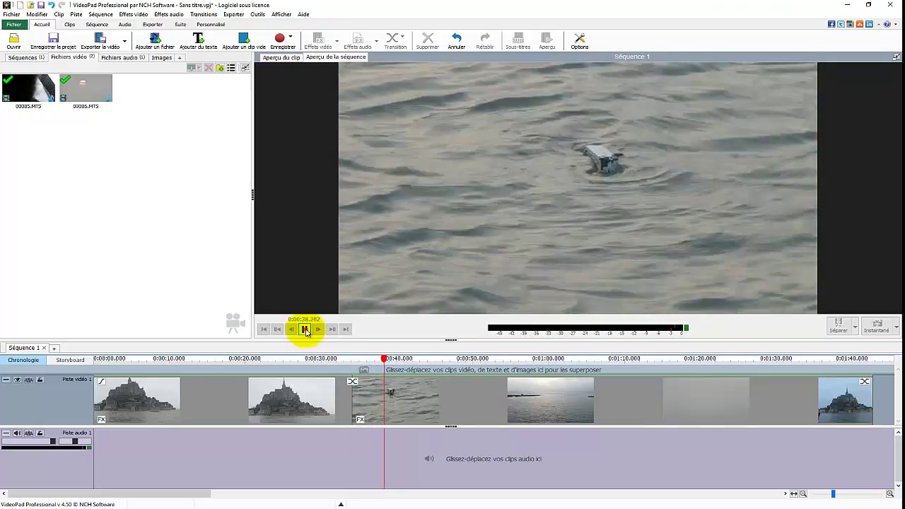
click(305, 330)
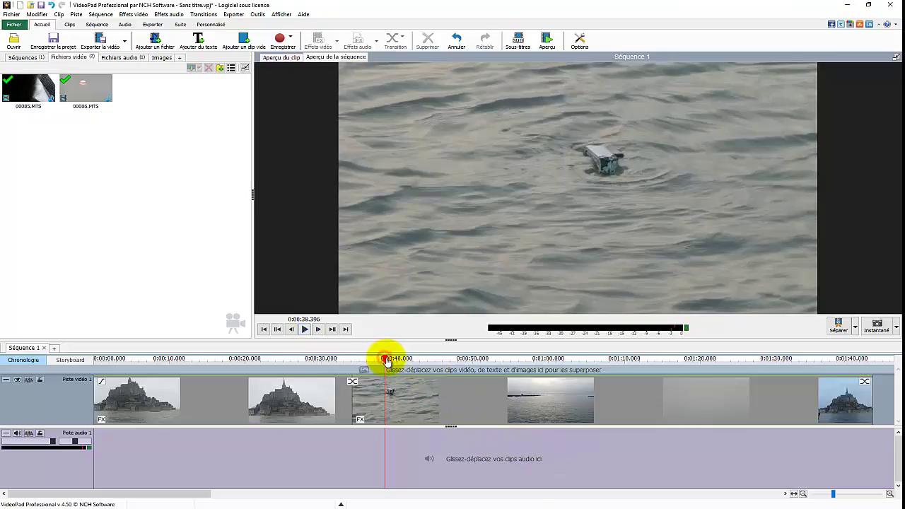
drag(385, 359, 421, 362)
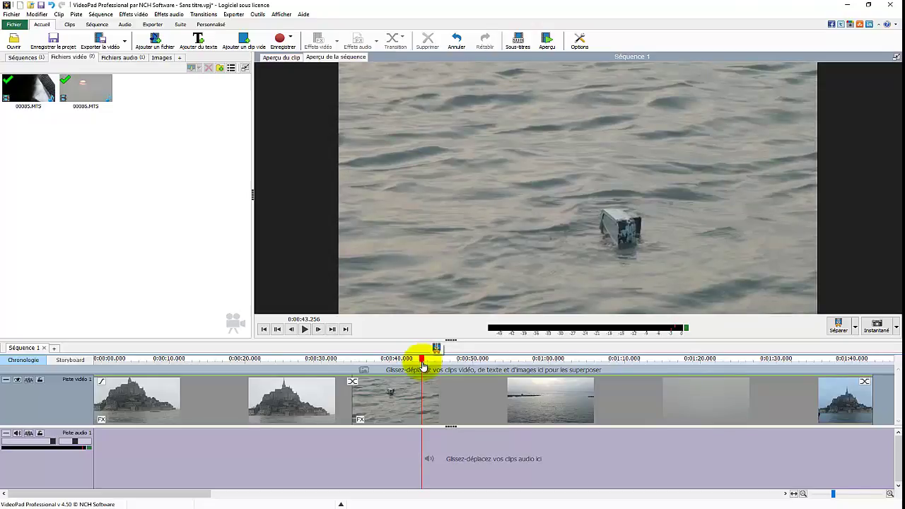
click(835, 330)
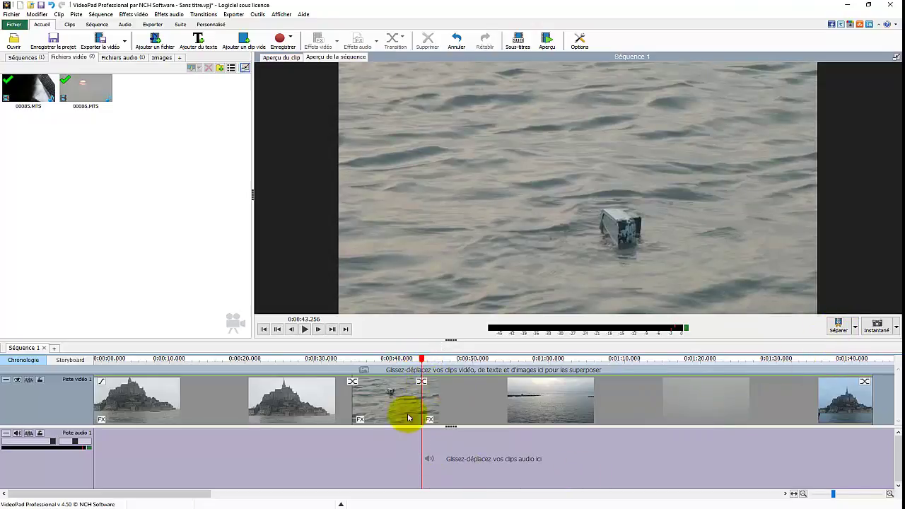
Split the 00086.MTS clip again at 0:00:45.425 and remove the short piece between 0:00:43.256 and 0:00:45.425.
click(297, 397)
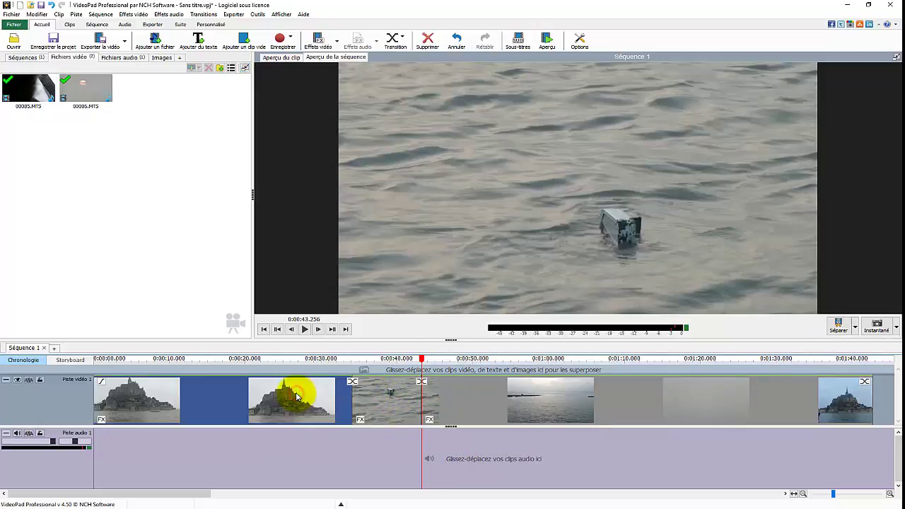
click(387, 396)
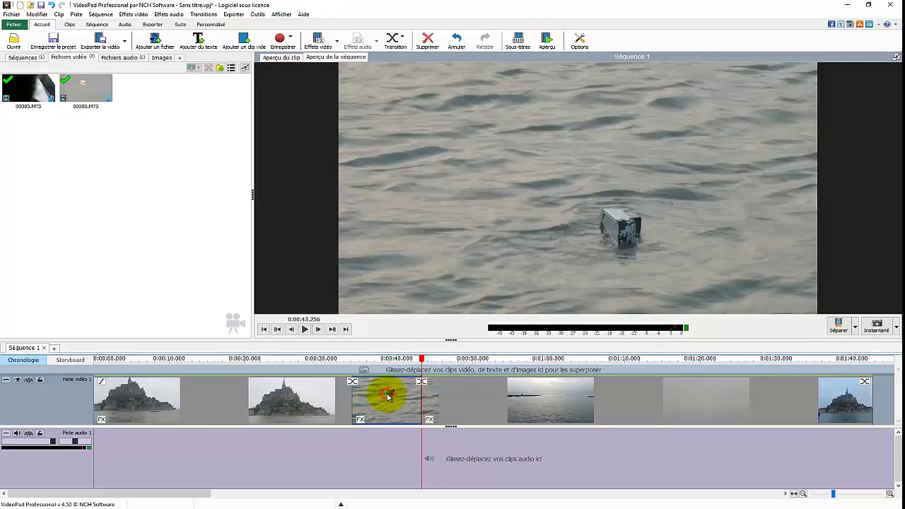
click(466, 398)
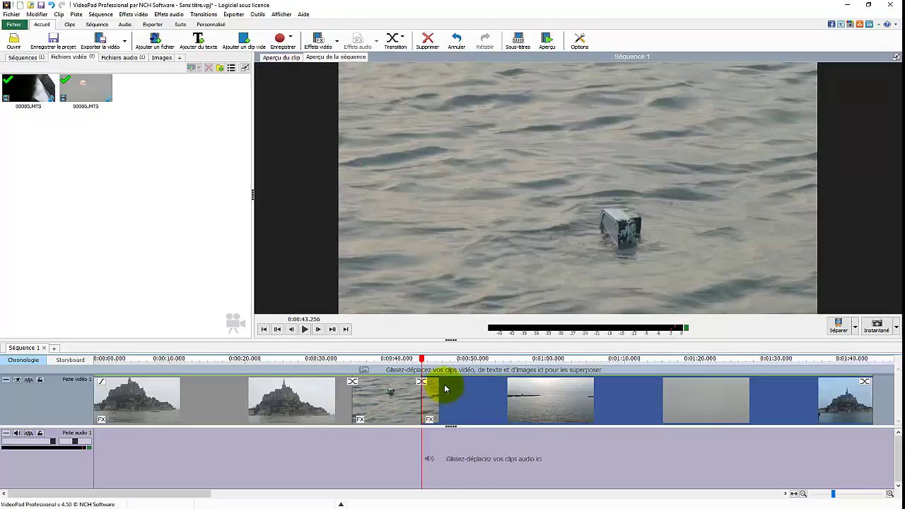
drag(423, 360, 439, 362)
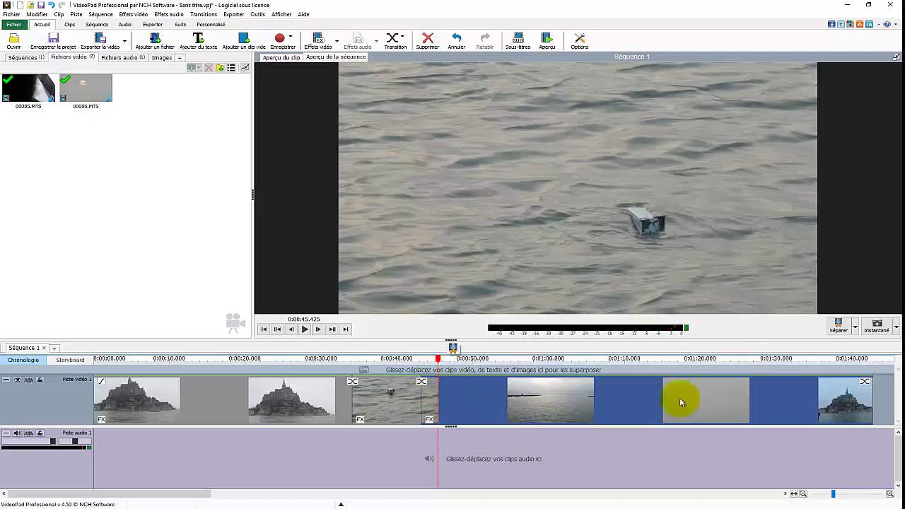
click(836, 325)
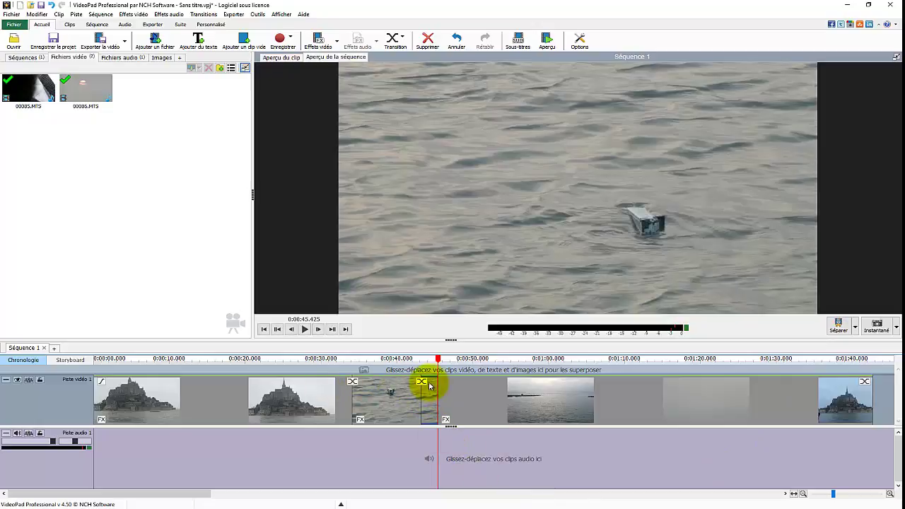
click(401, 394)
drag(401, 393, 427, 393)
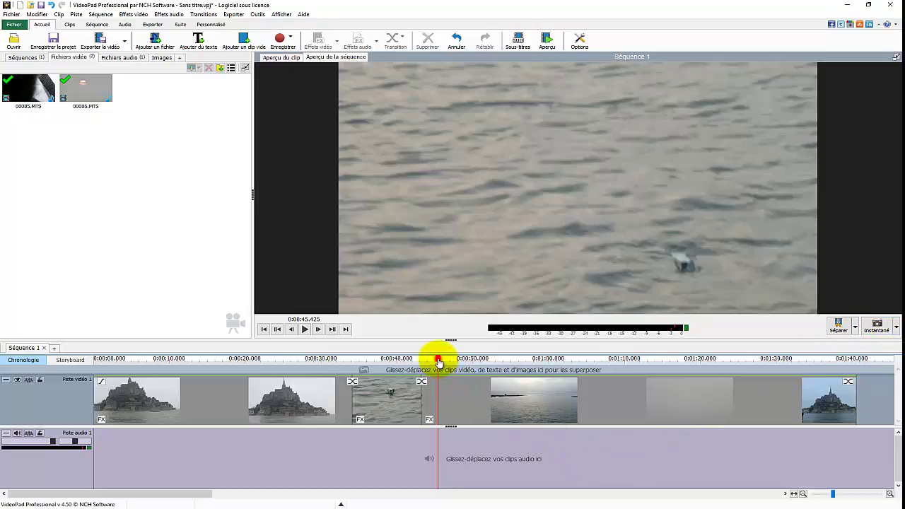
Capture a snapshot of the sunset frame at 0:01:00.175 and place the image at the start of the video track.
drag(438, 362, 551, 371)
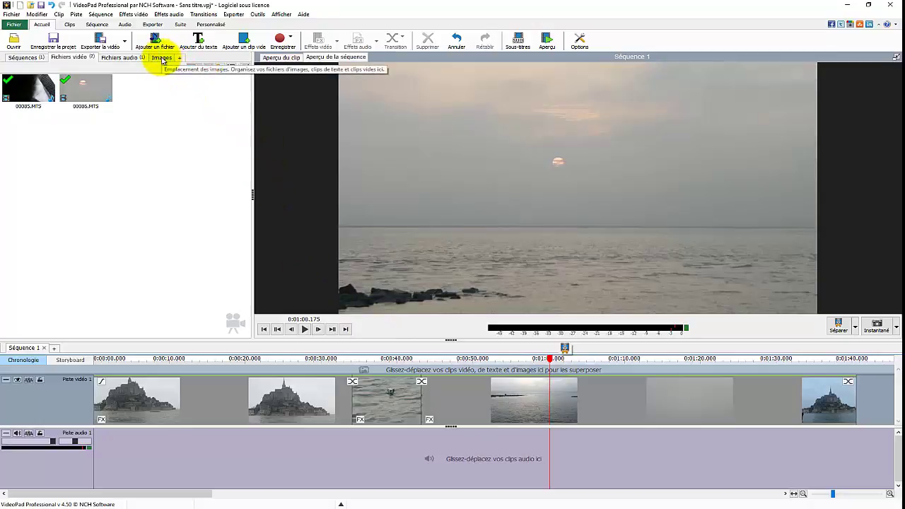
click(162, 58)
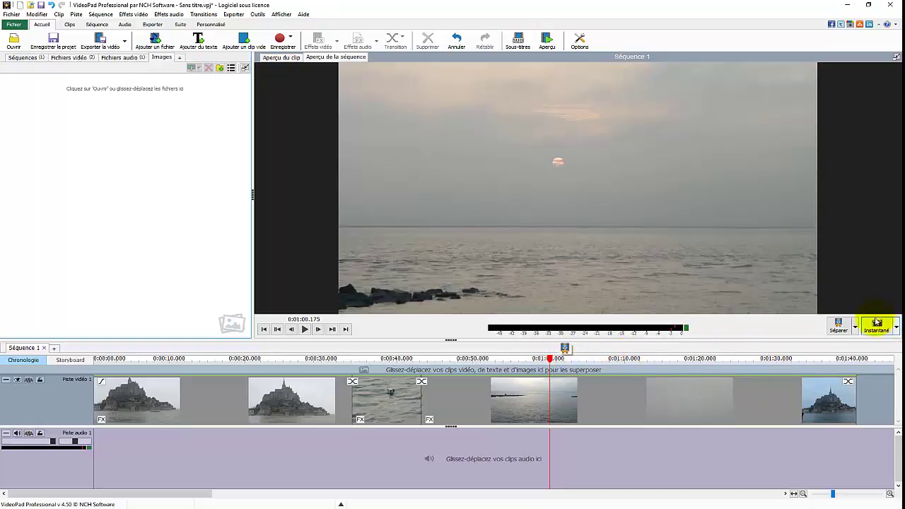
click(877, 328)
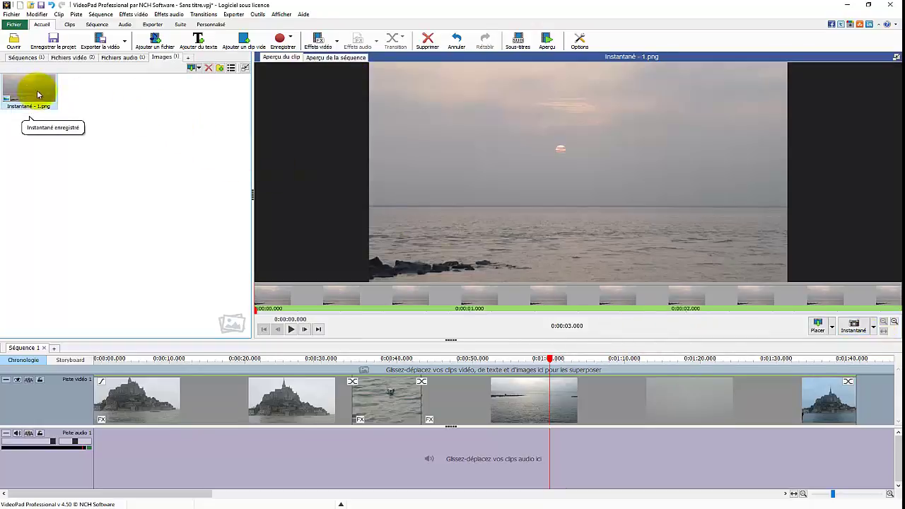
mouse_move(32, 93)
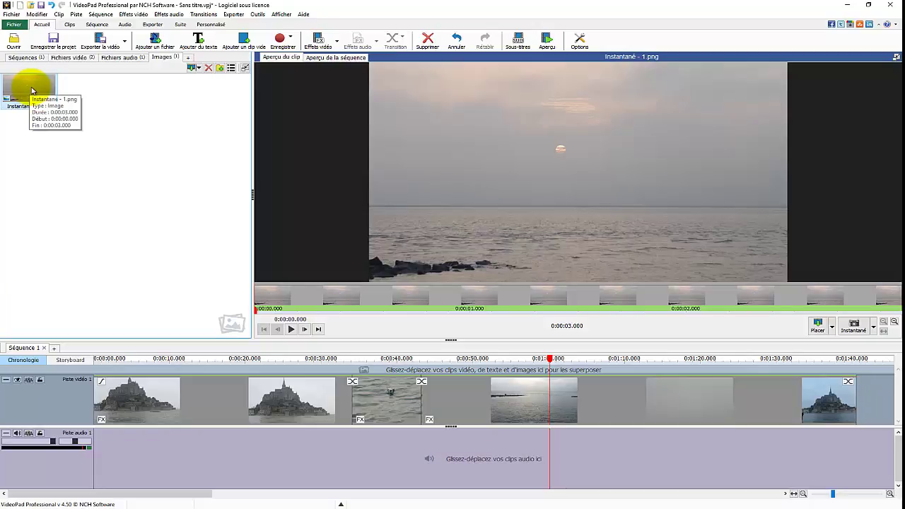
drag(32, 91, 93, 393)
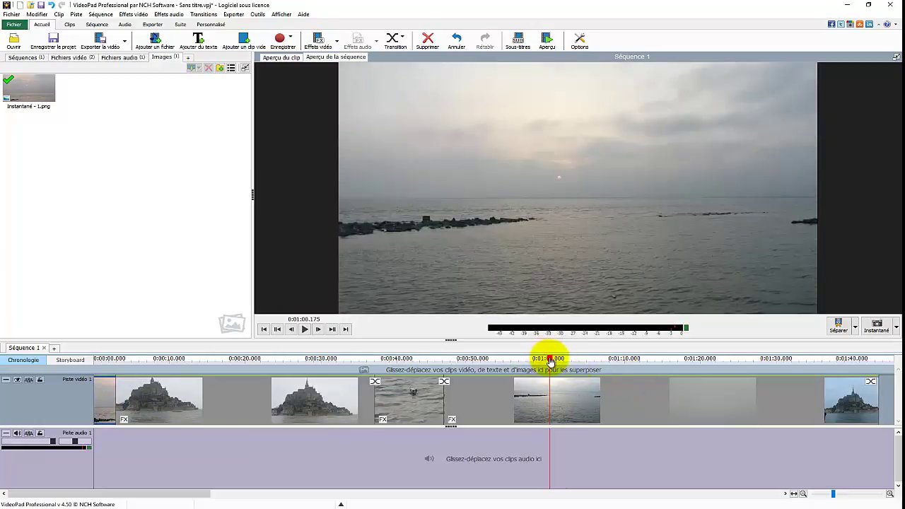
Play the sequence from its start past the snapshot image, and extend the image clip to about 5 seconds on the video track.
drag(551, 361, 89, 293)
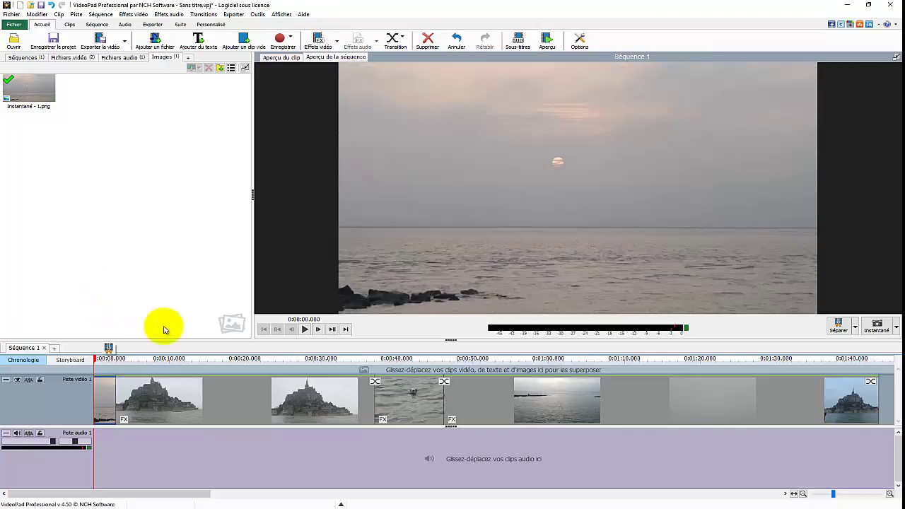
click(306, 330)
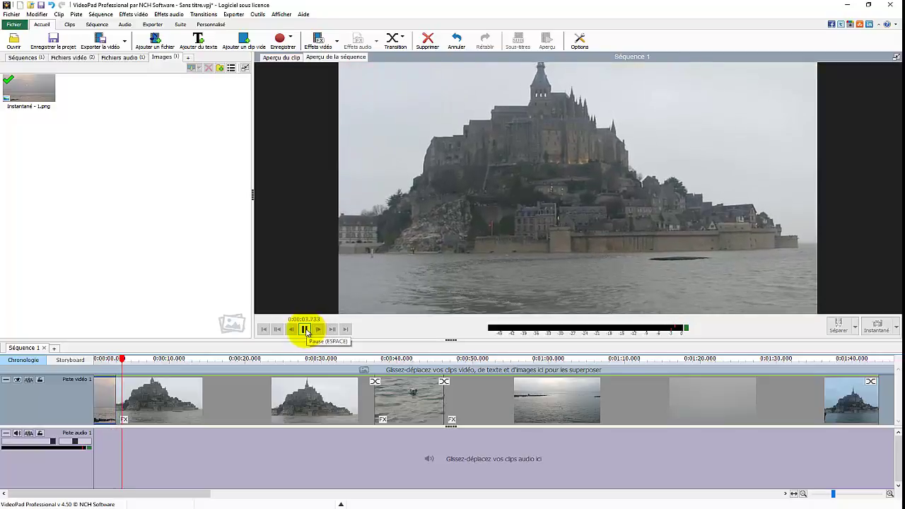
click(305, 330)
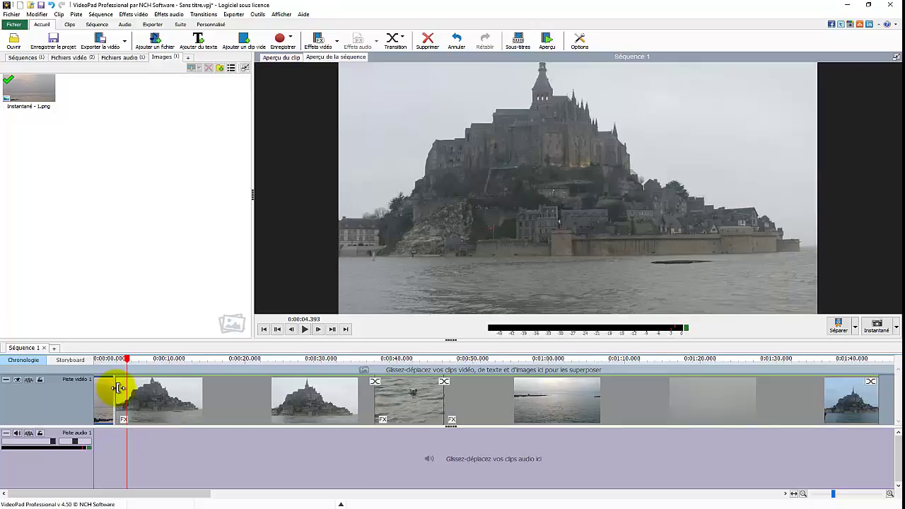
drag(118, 391, 131, 392)
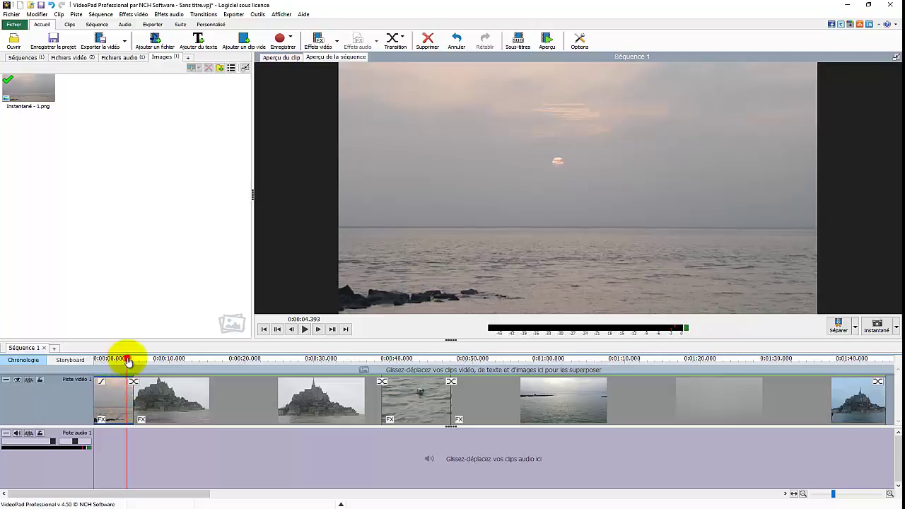
Apply the "Effacer - de bas en haut" transition between the first Mont-Saint-Michel clip and the short 00086.MTS clip, and play across the join.
drag(128, 361, 94, 368)
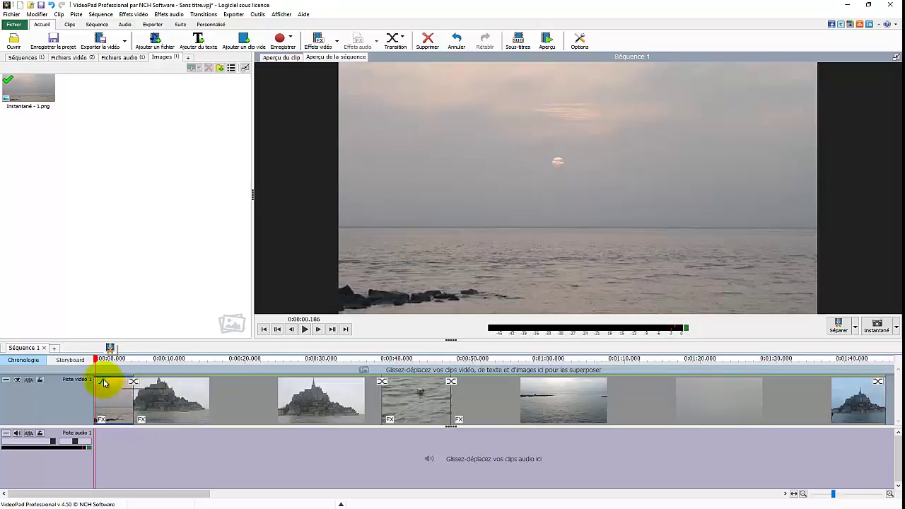
drag(104, 383, 134, 384)
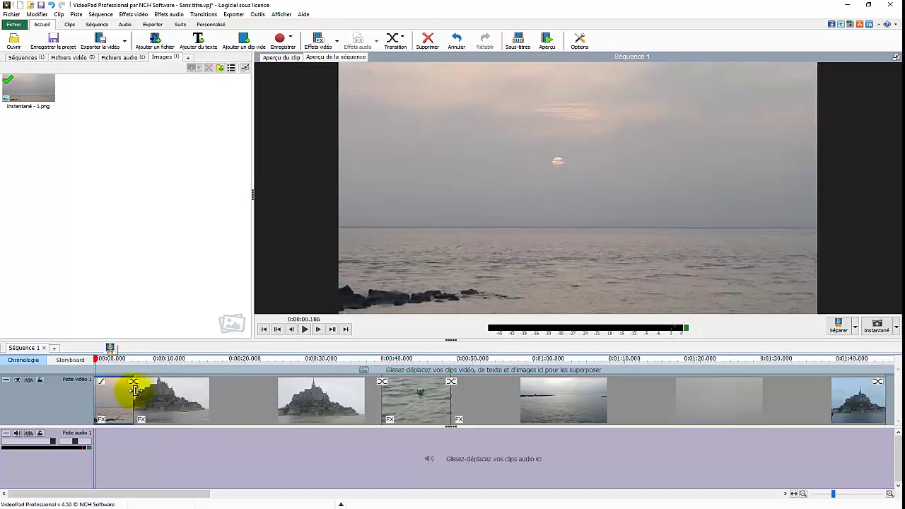
click(382, 384)
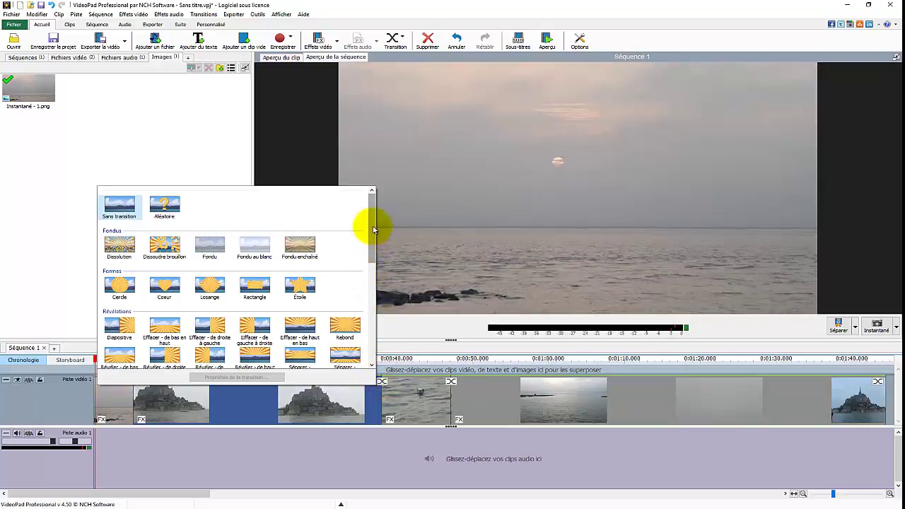
drag(373, 229, 376, 263)
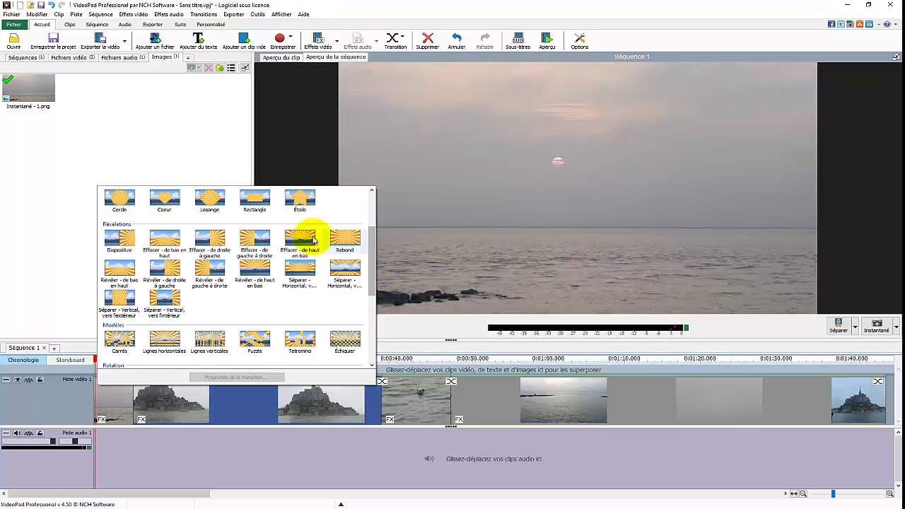
click(168, 239)
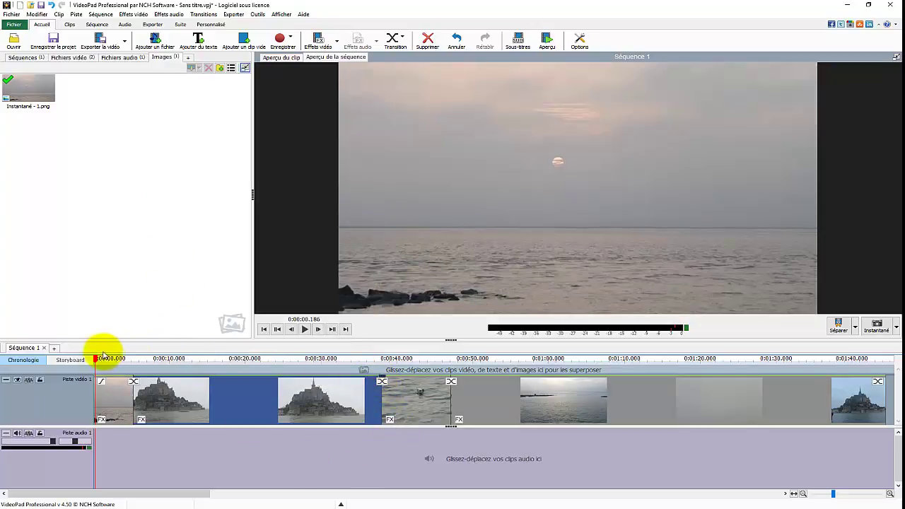
drag(97, 358, 223, 359)
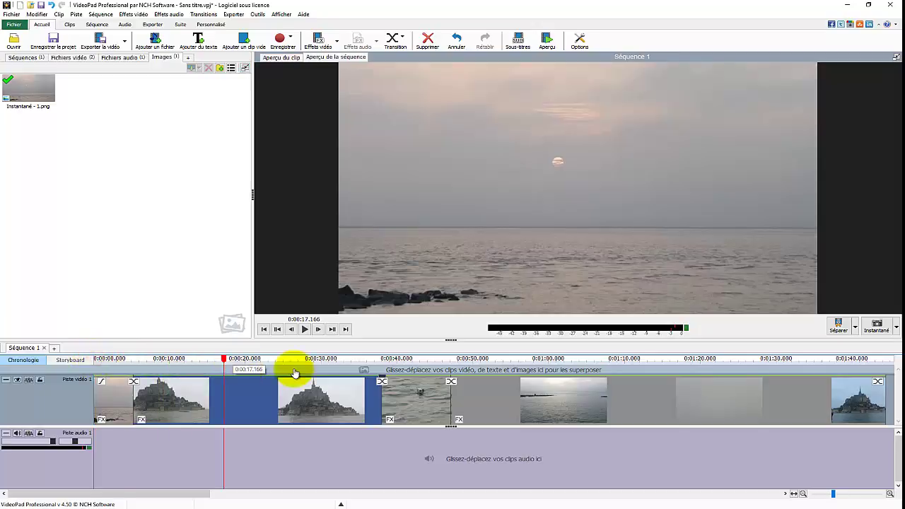
drag(295, 373, 364, 376)
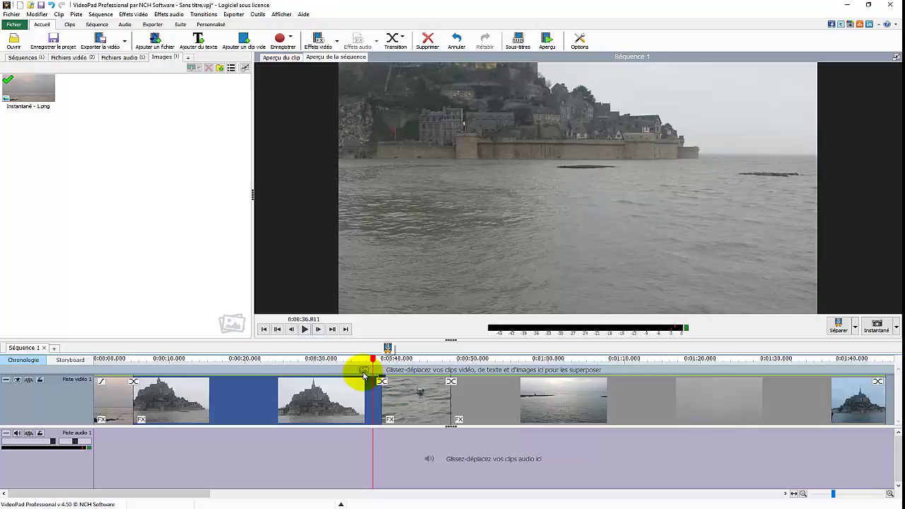
key(space)
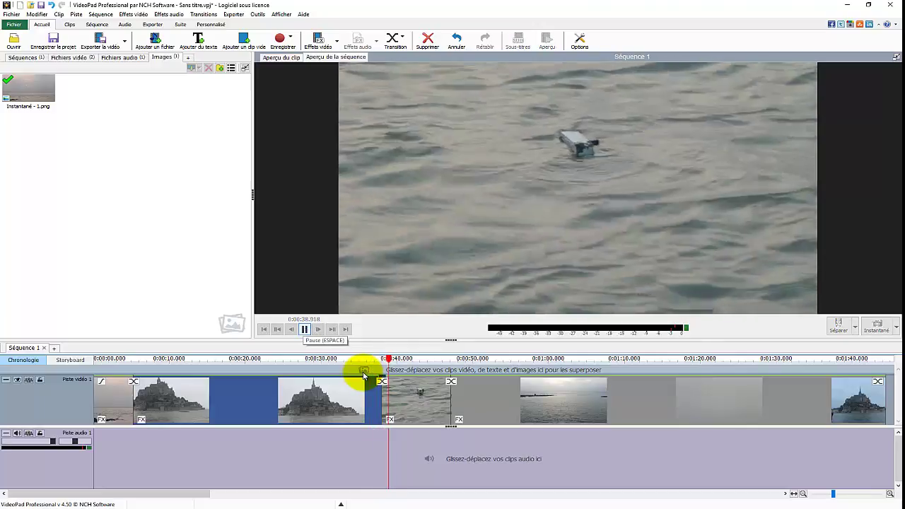
key(space)
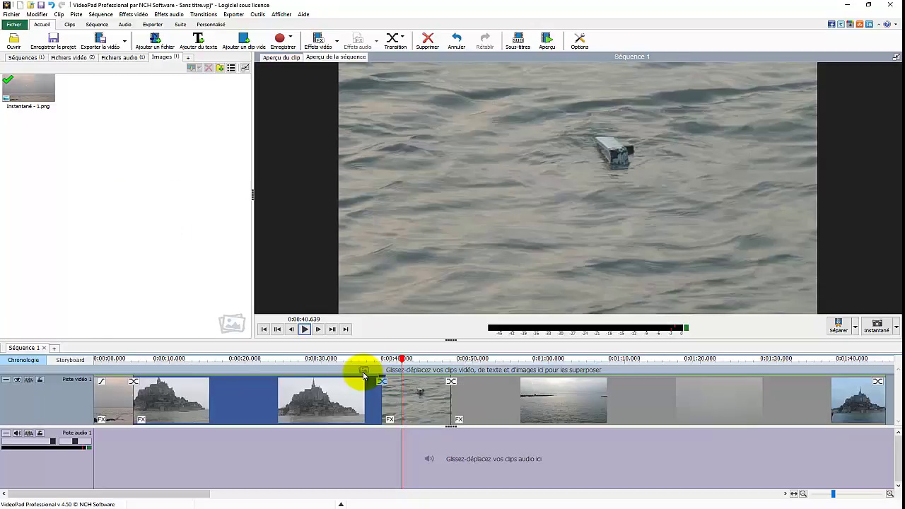
Set the duration of the "Effacer - de bas en haut" transition to 2.000 seconds and replay the join from about 0:00:36.
click(363, 374)
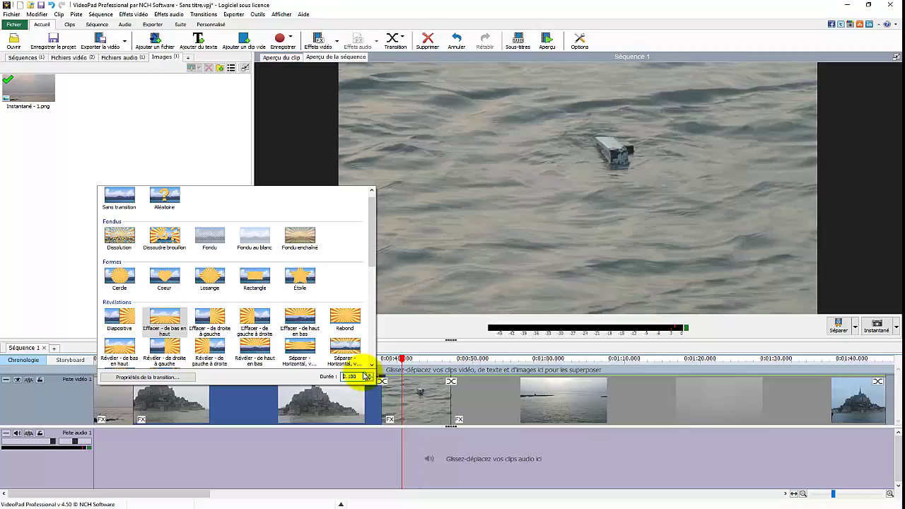
click(366, 374)
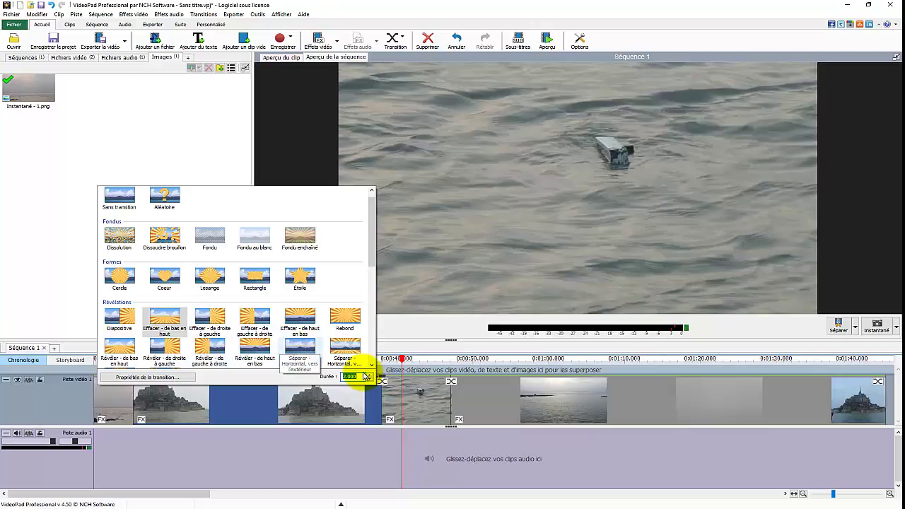
key(Return)
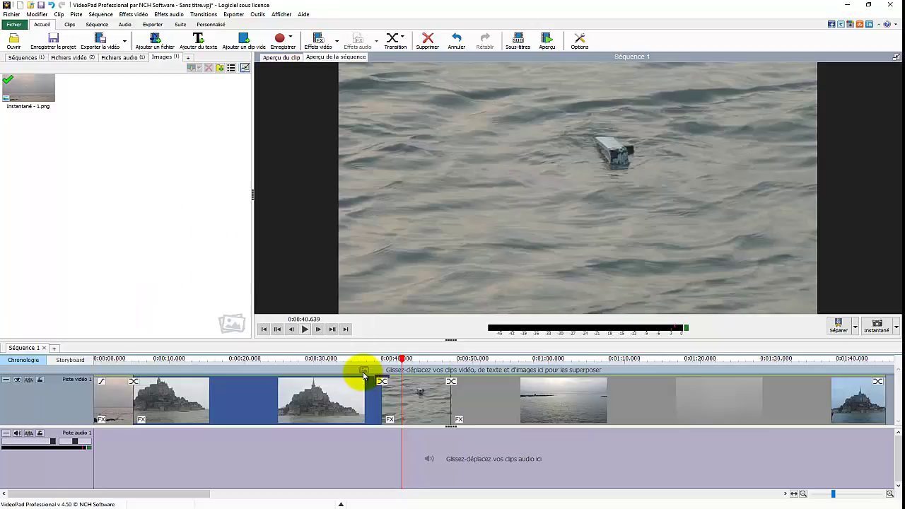
drag(402, 359, 371, 359)
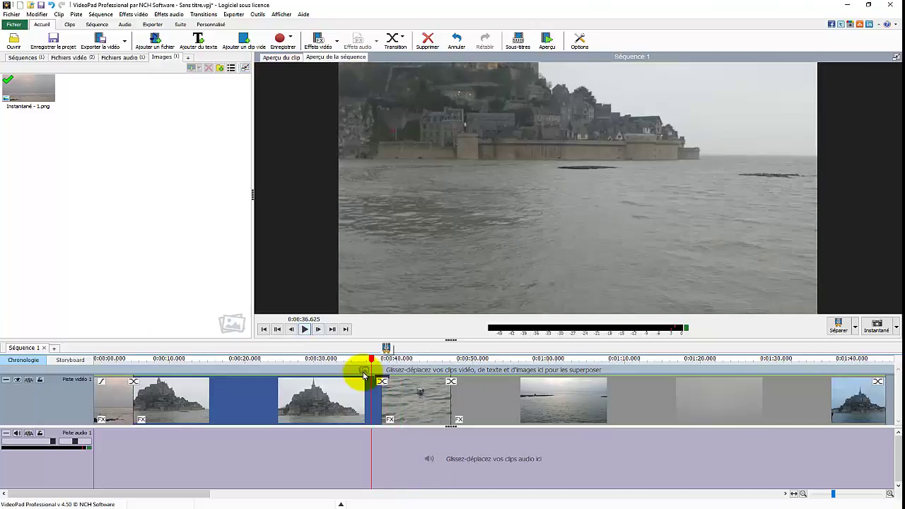
click(305, 329)
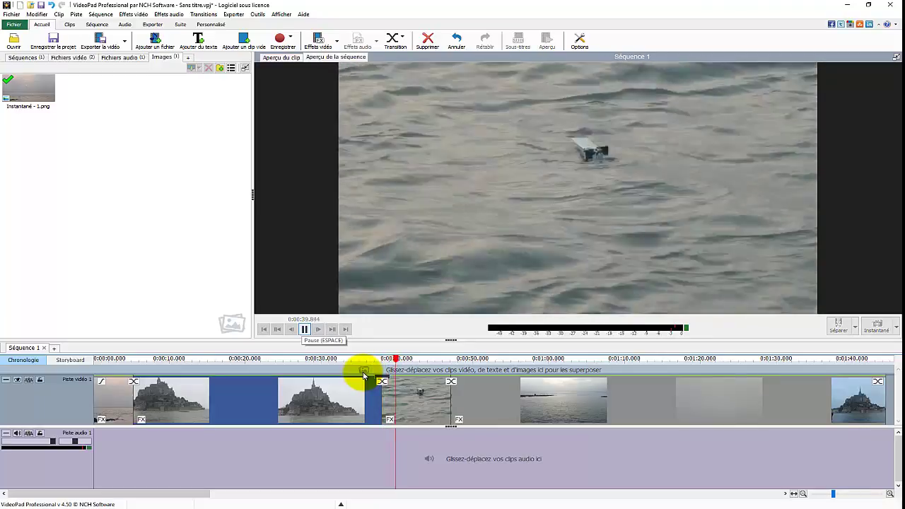
key(space)
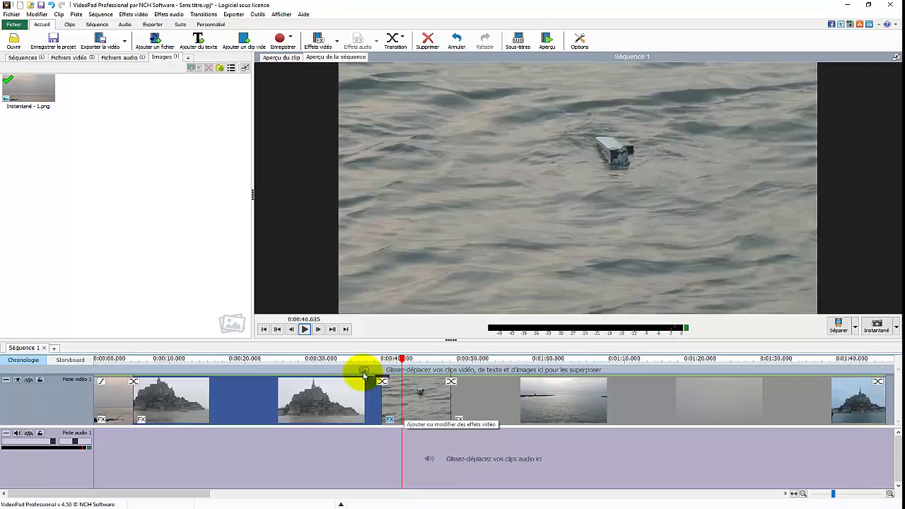
Add the "Vieux film" effect to the short 00086.MTS clip and play it in both the sequence and clip previews.
click(389, 419)
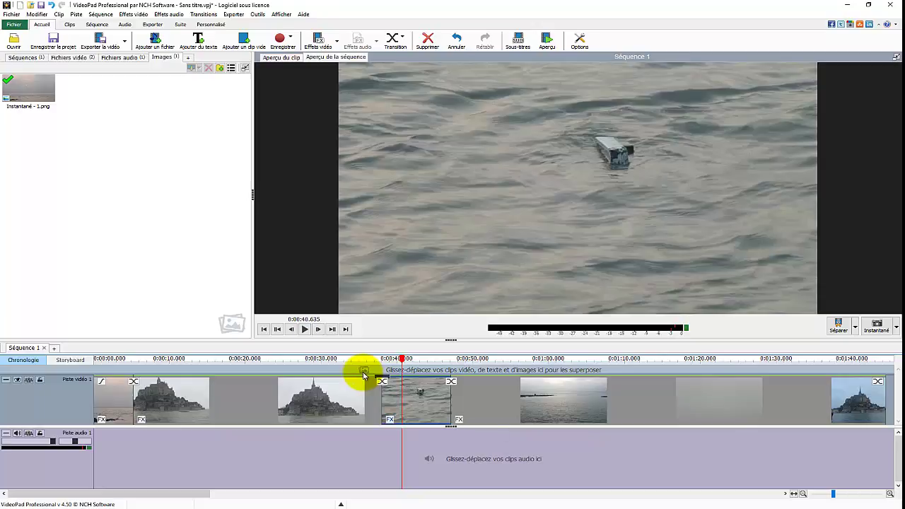
drag(365, 372, 363, 375)
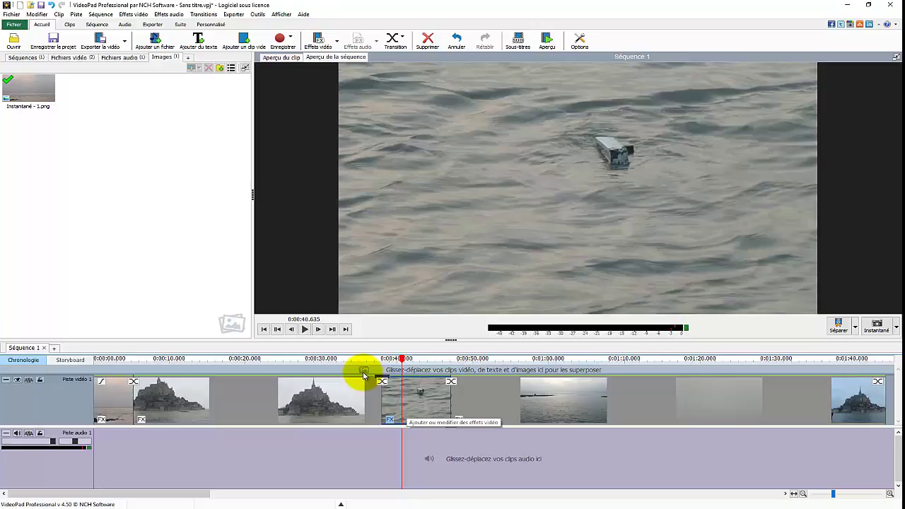
click(363, 375)
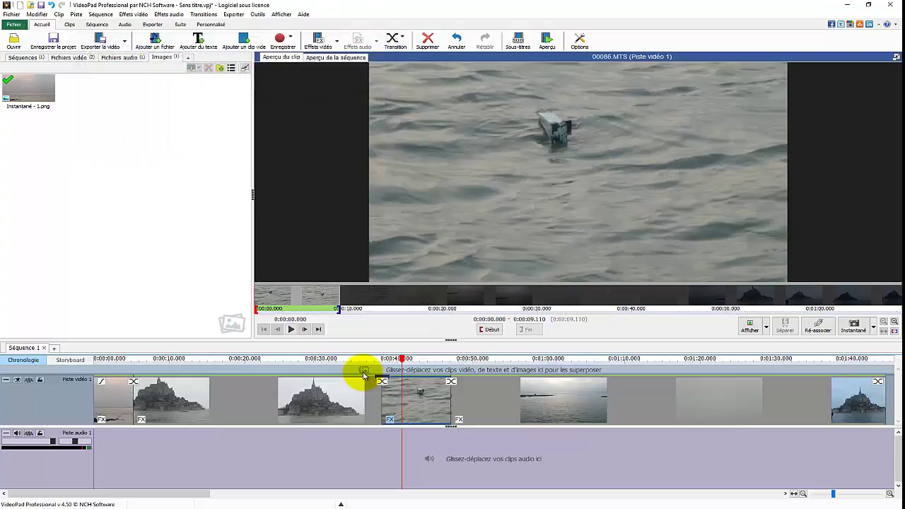
click(364, 376)
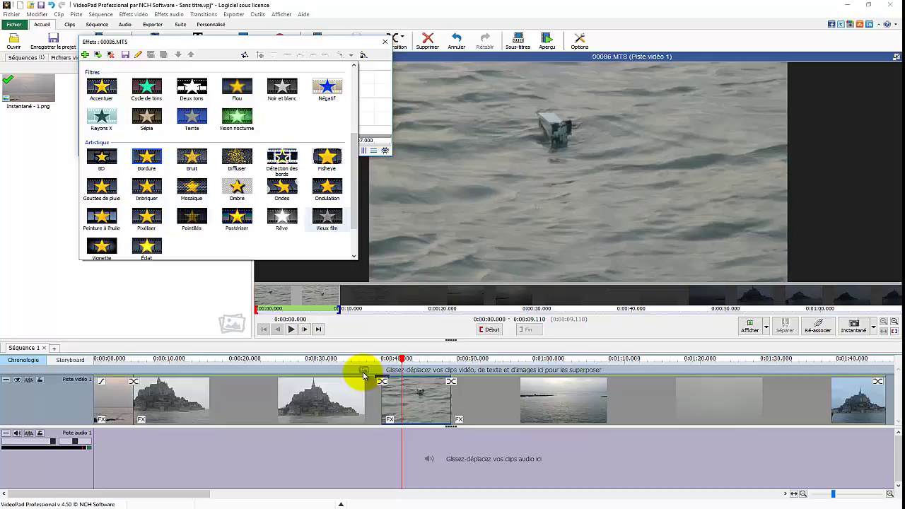
click(327, 218)
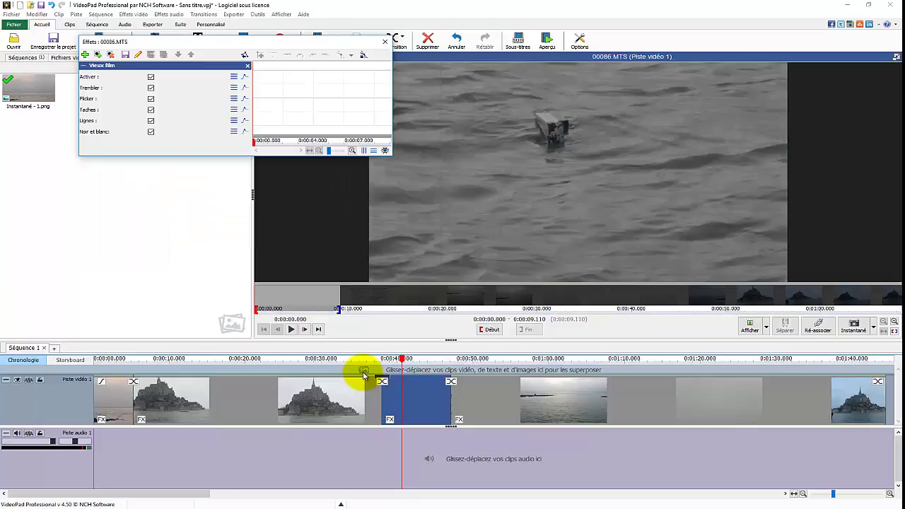
drag(402, 359, 379, 359)
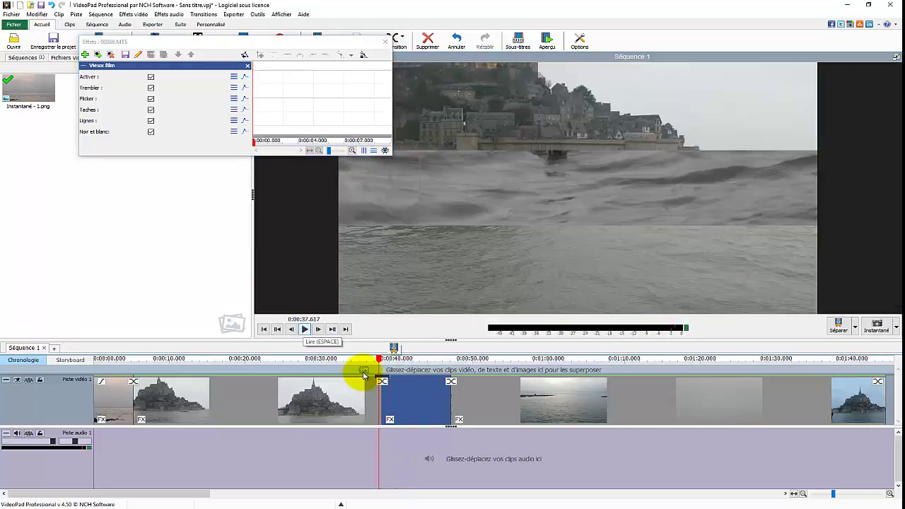
key(space)
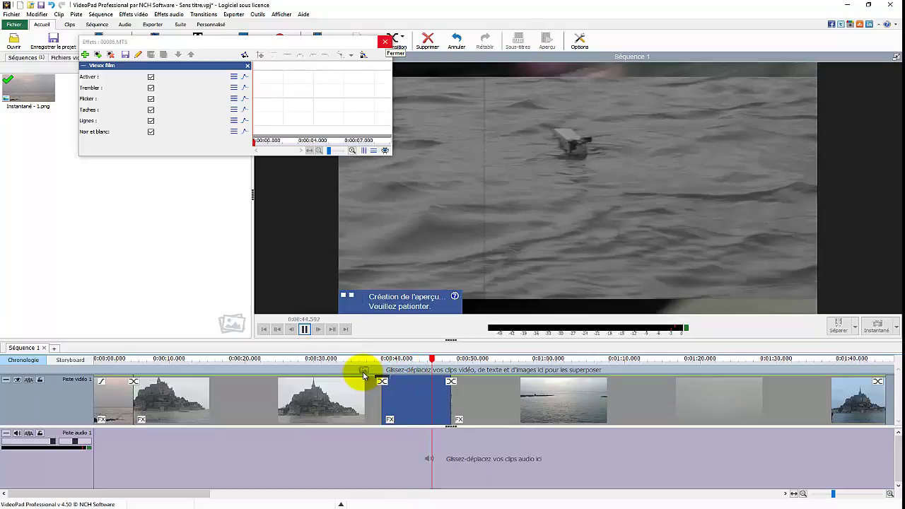
click(384, 42)
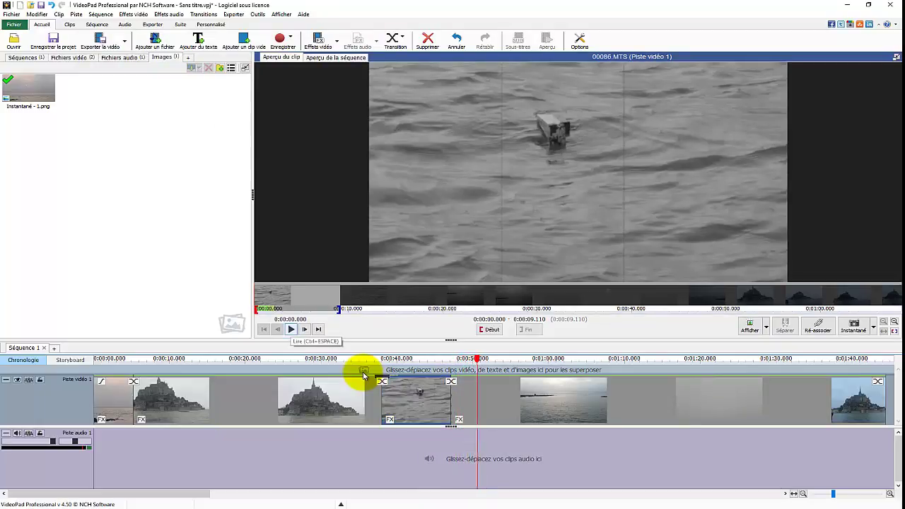
key(ctrl+space)
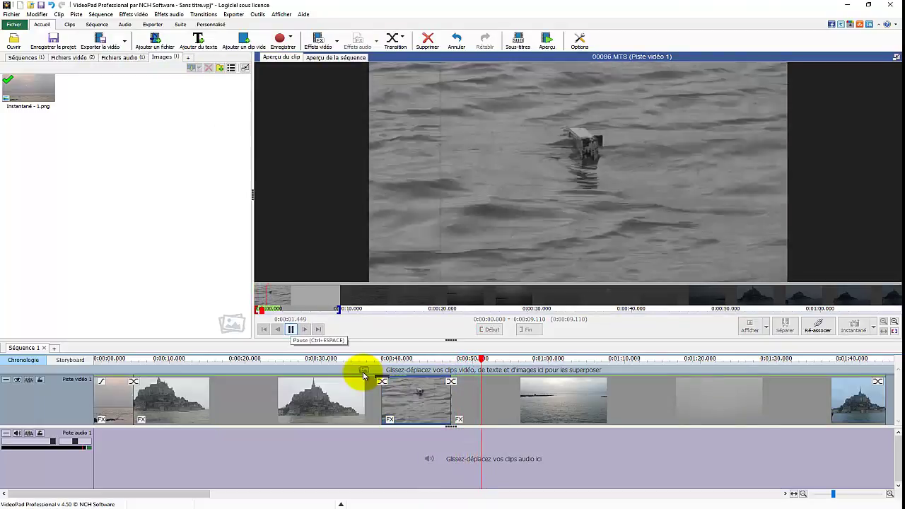
key(ctrl+space)
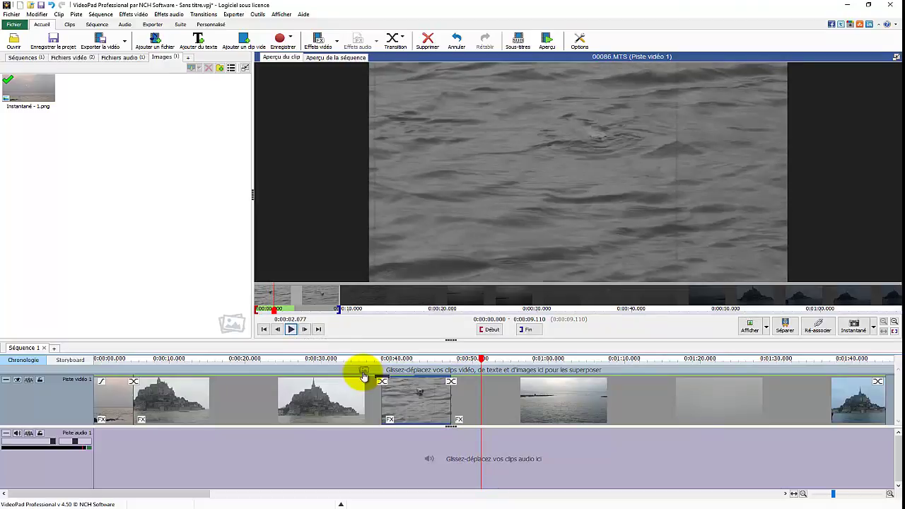
key(space)
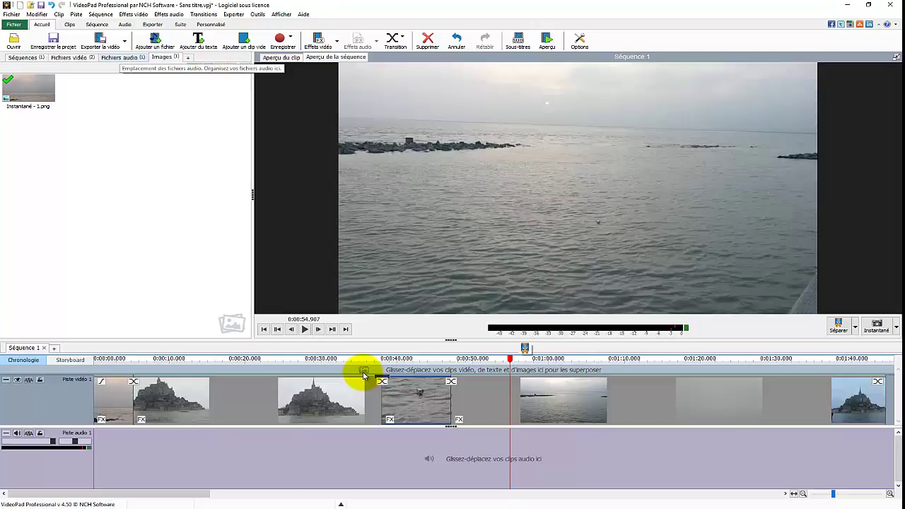
Place "Twilight _ River flows in you version piano.mp3" at the start of the audio track and return the playhead to 0:00:00.000.
click(119, 57)
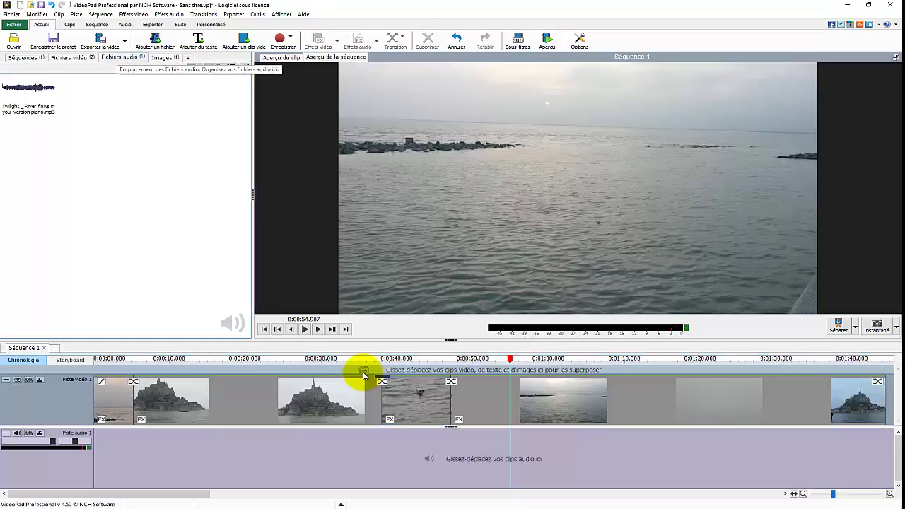
click(28, 92)
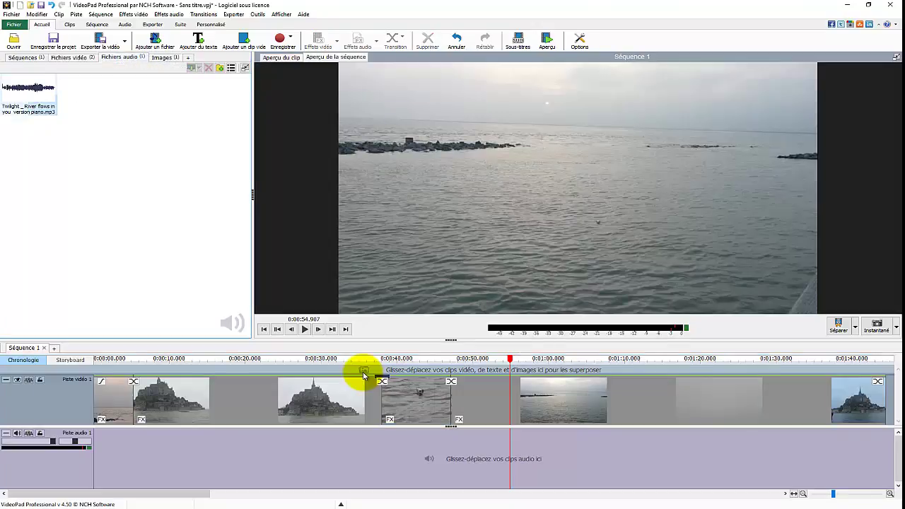
mouse_move(28, 91)
mouse_down()
mouse_move(53, 116)
mouse_move(139, 451)
mouse_move(355, 463)
mouse_move(278, 458)
mouse_up()
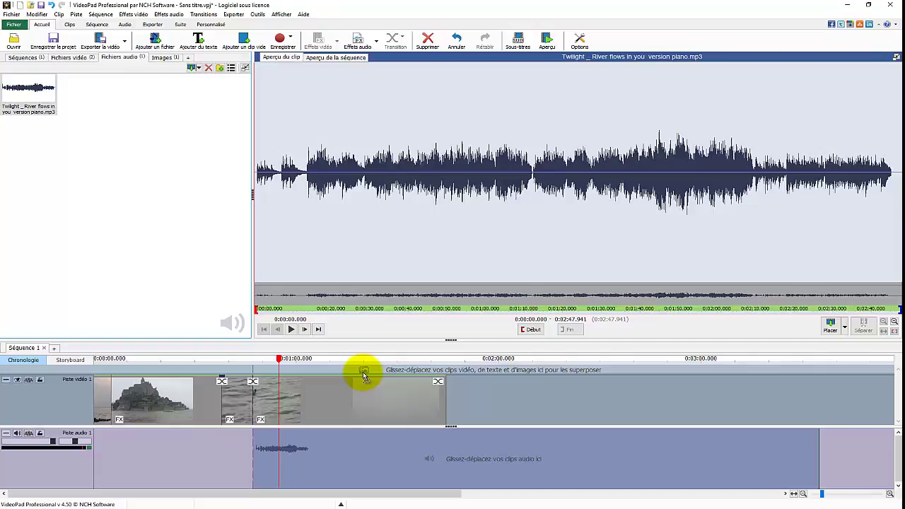
drag(278, 458, 118, 453)
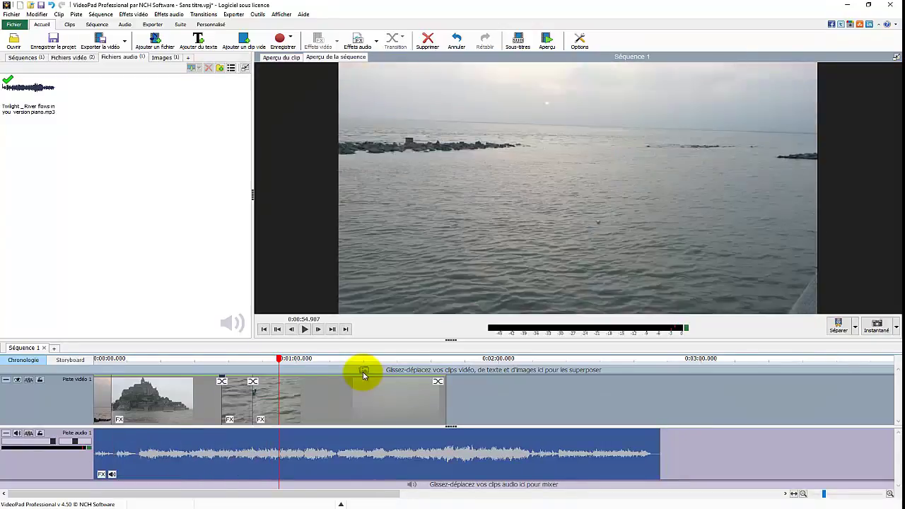
drag(278, 359, 94, 359)
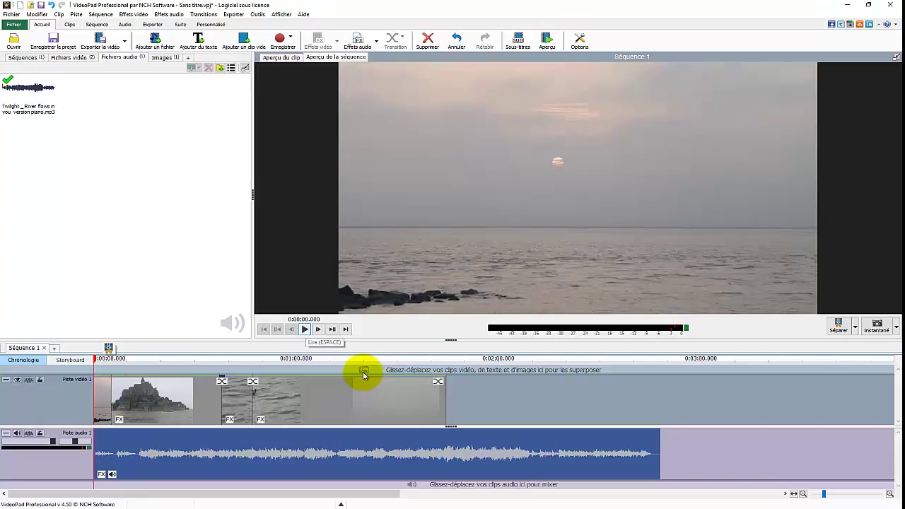
Play the opening of the sequence with its music and browse the audio effects available for the music clip.
click(304, 329)
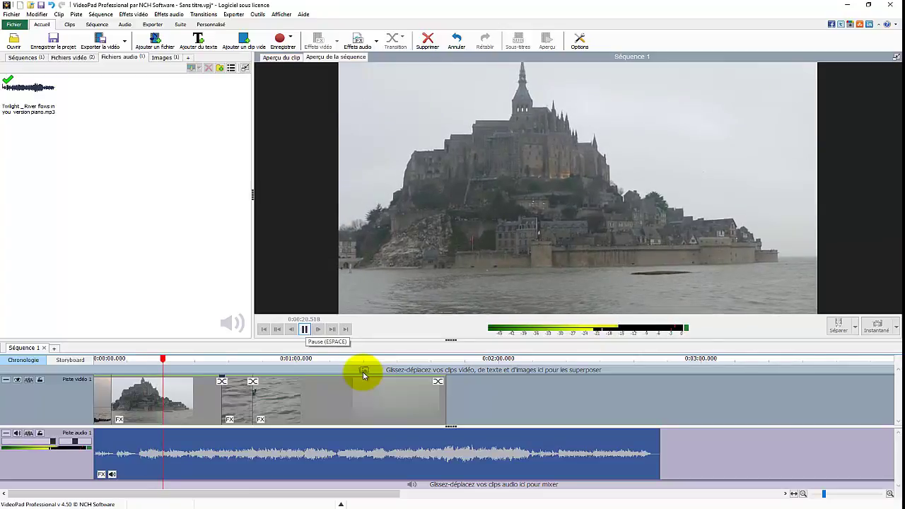
key(space)
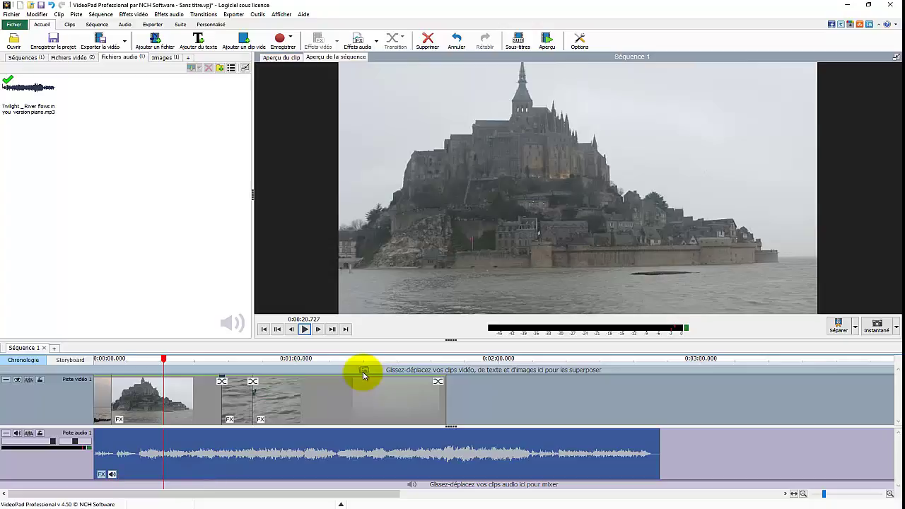
click(101, 475)
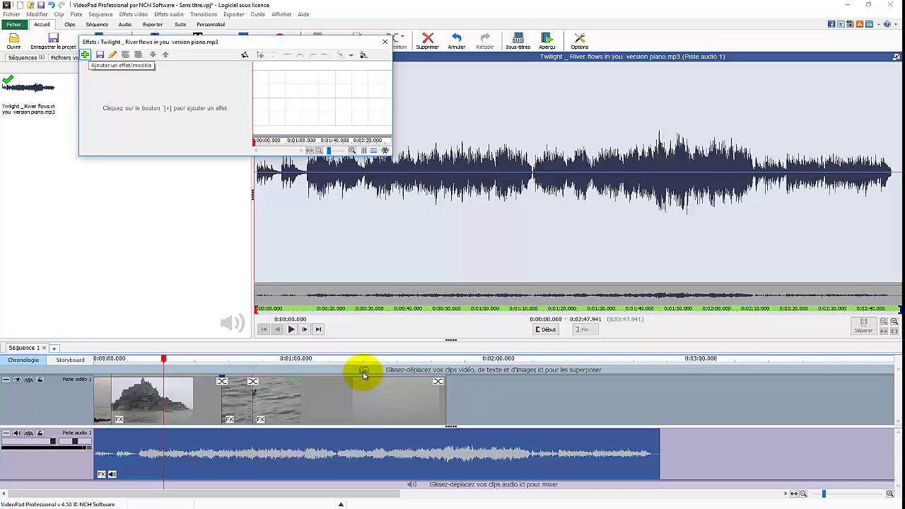
click(85, 54)
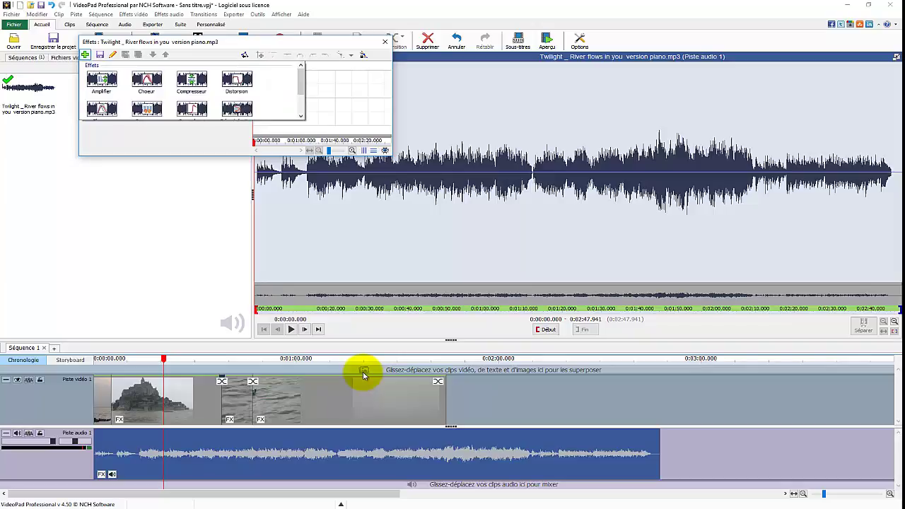
scroll(364, 376, down, 2)
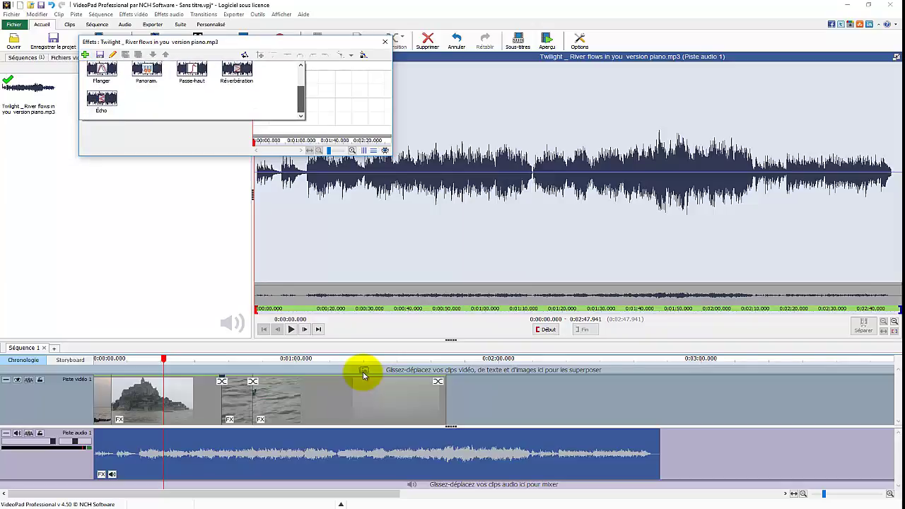
scroll(364, 375, up, 2)
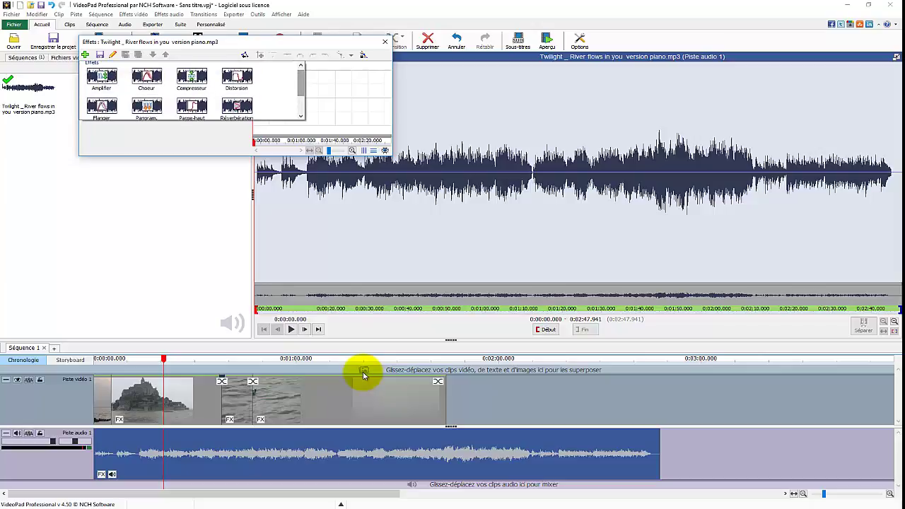
scroll(364, 376, down, 2)
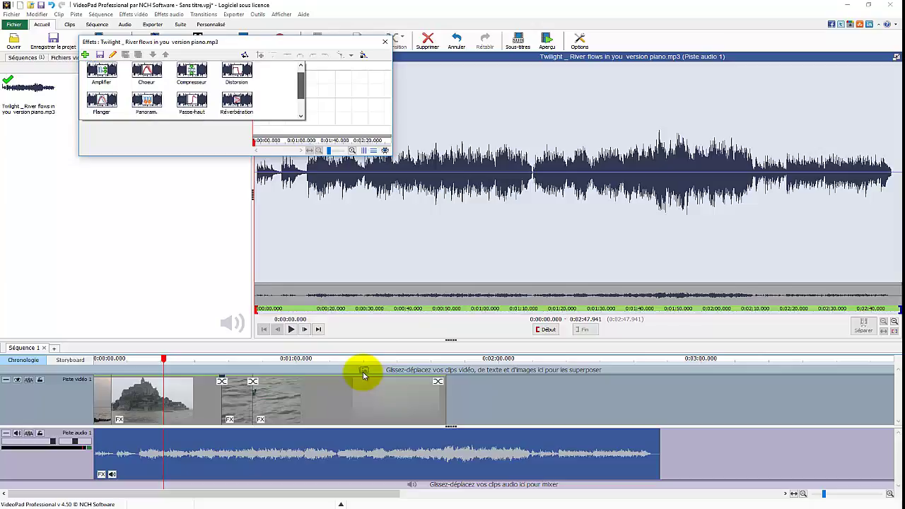
scroll(364, 375, up, 2)
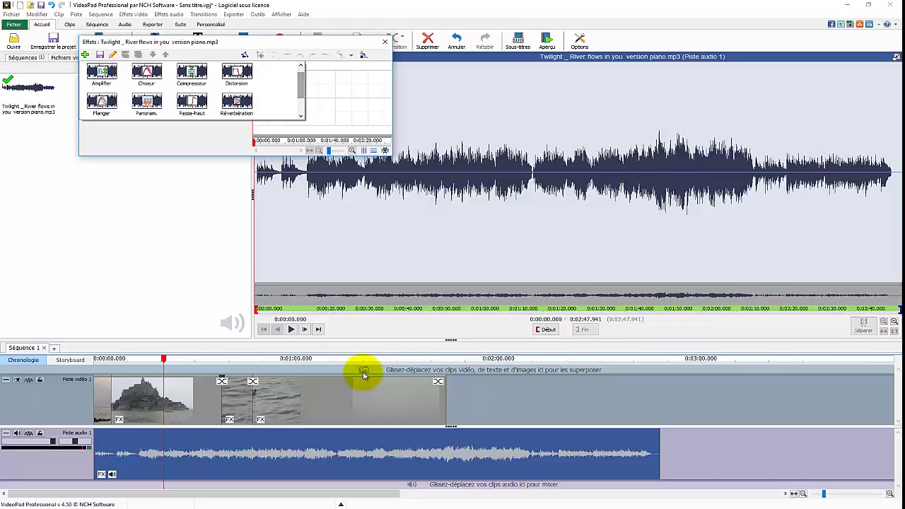
click(385, 42)
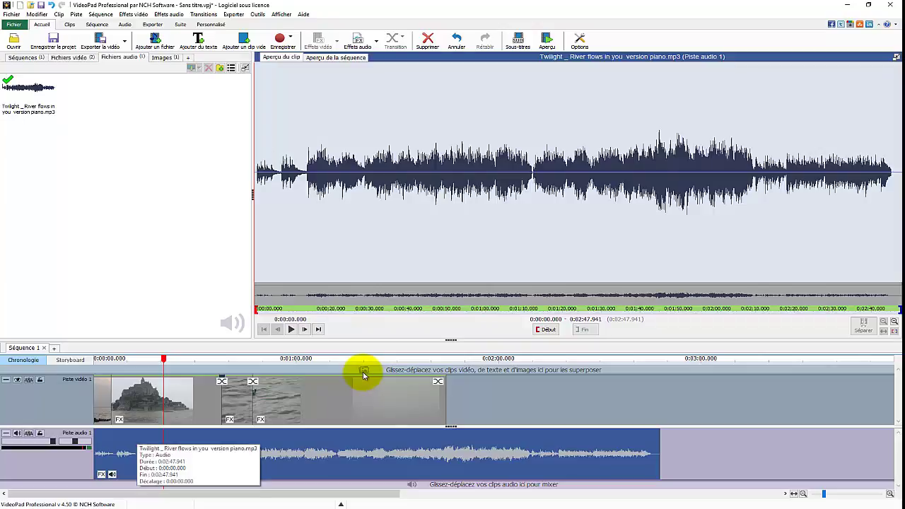
Add a 2-second fade-in to the music clip and play the sequence from its start to listen to it.
right_click(106, 439)
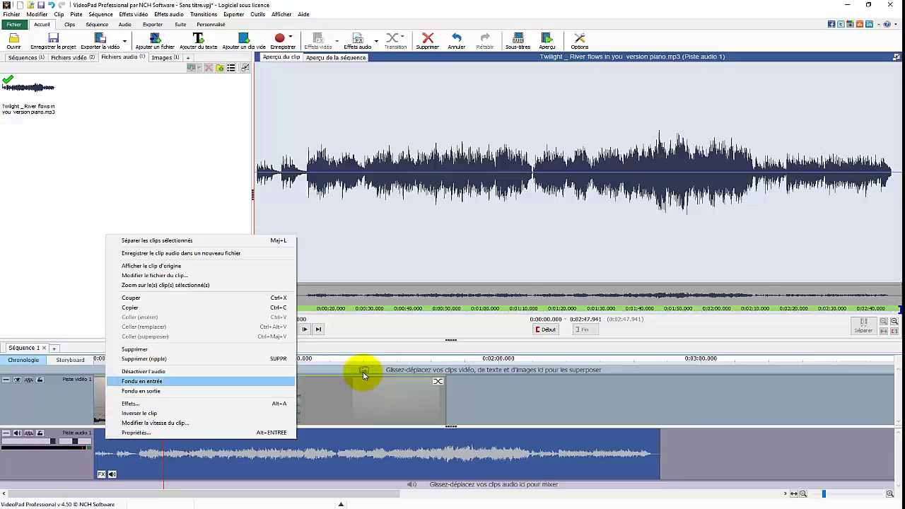
click(141, 381)
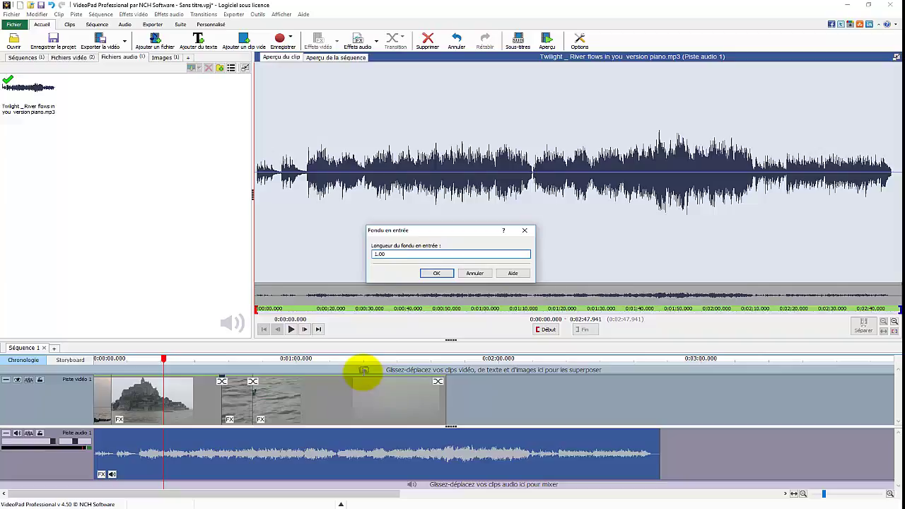
text(2)
key(Return)
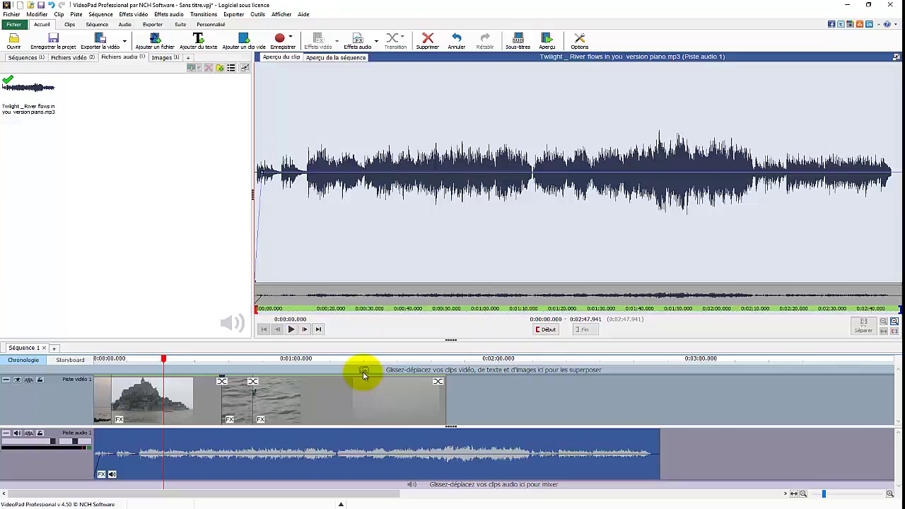
drag(164, 359, 94, 359)
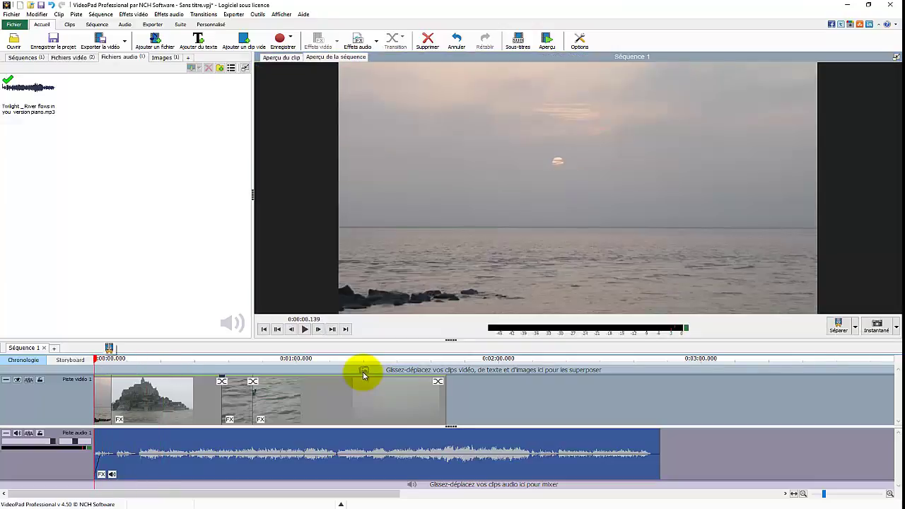
key(space)
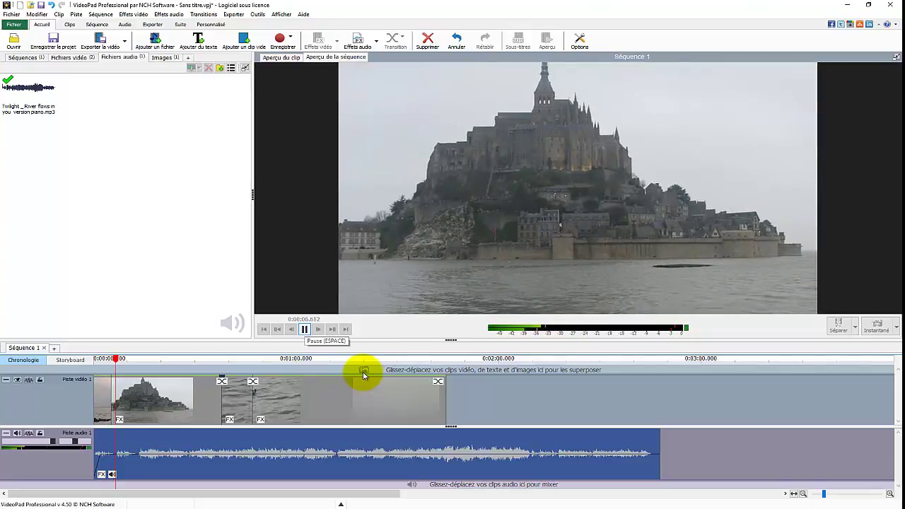
key(space)
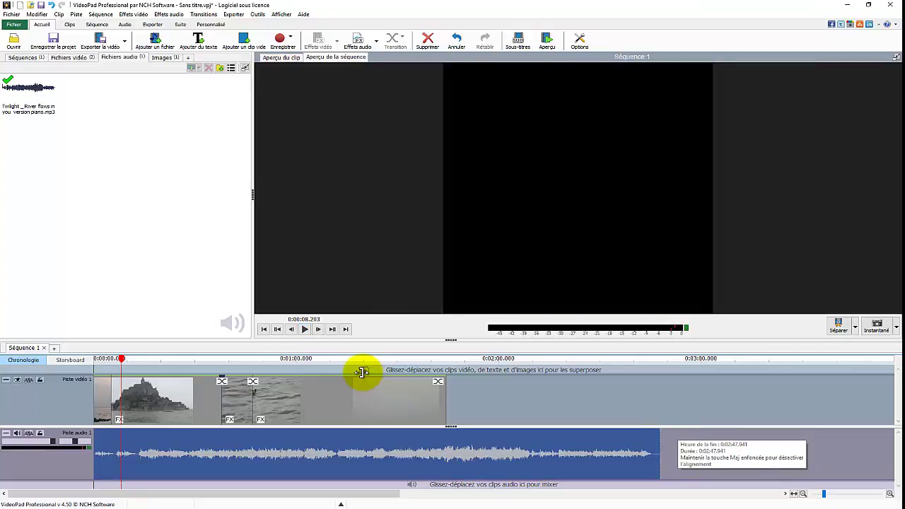
Trim the end of the music clip to the end of the video at 0:01:44.517 and play the ending from about 0:01:39.530.
drag(671, 446, 446, 445)
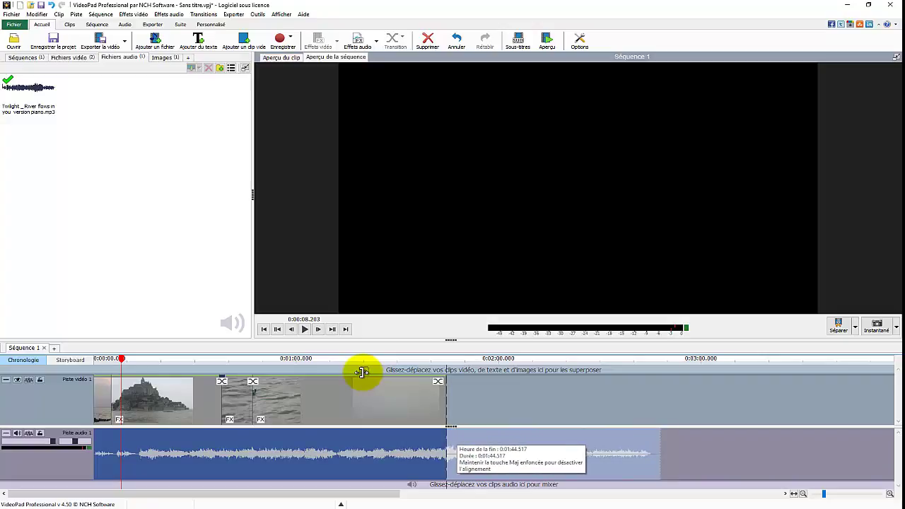
drag(447, 446, 447, 446)
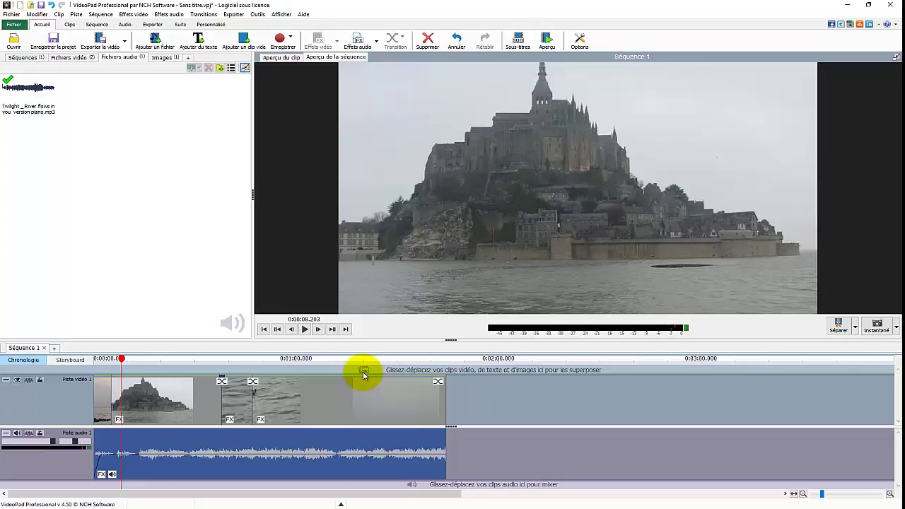
key(Right)
key(Right)
key(Right)
key(Right)
key(Right)
key(Right)
key(Right)
key(Right)
key(Right)
key(Right)
key(Right)
key(Right)
key(Right)
key(Right)
key(Right)
key(Right)
key(Right)
key(Right)
key(Right)
key(Right)
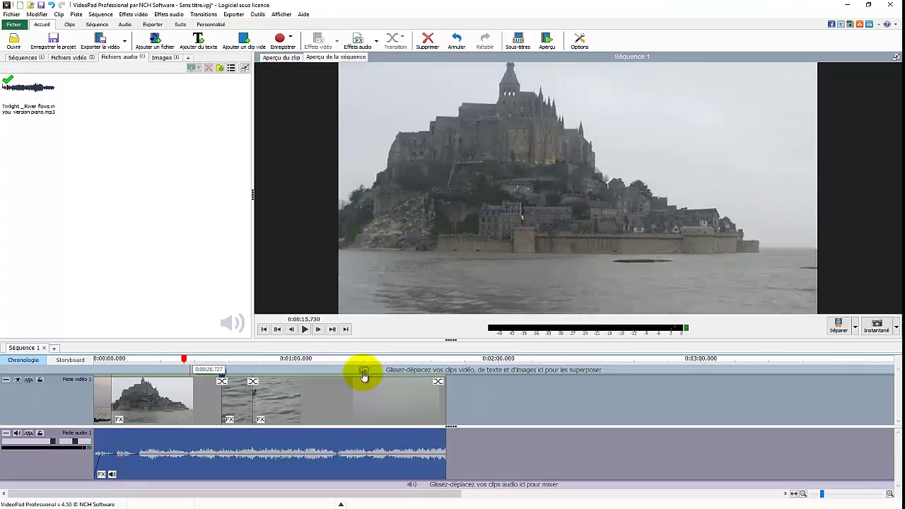
key(Right)
key(Right)
key(Right)
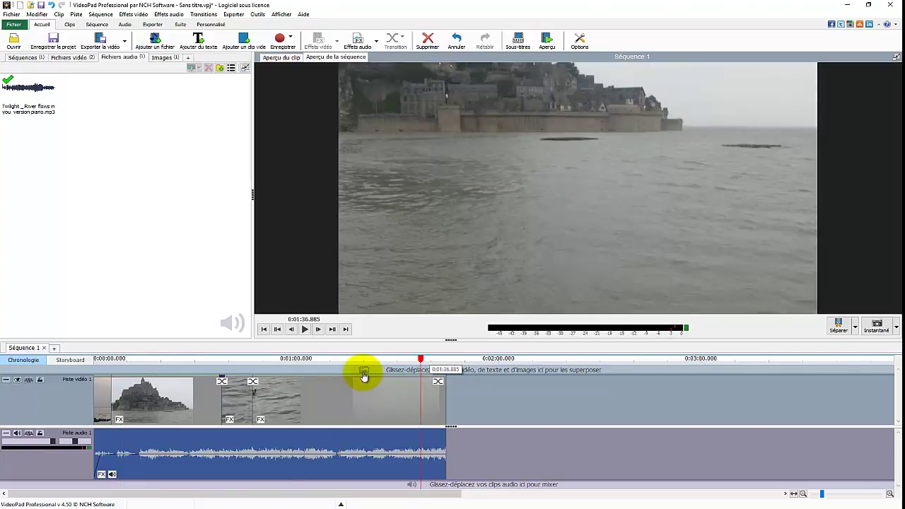
key(Right)
key(Right)
key(Right)
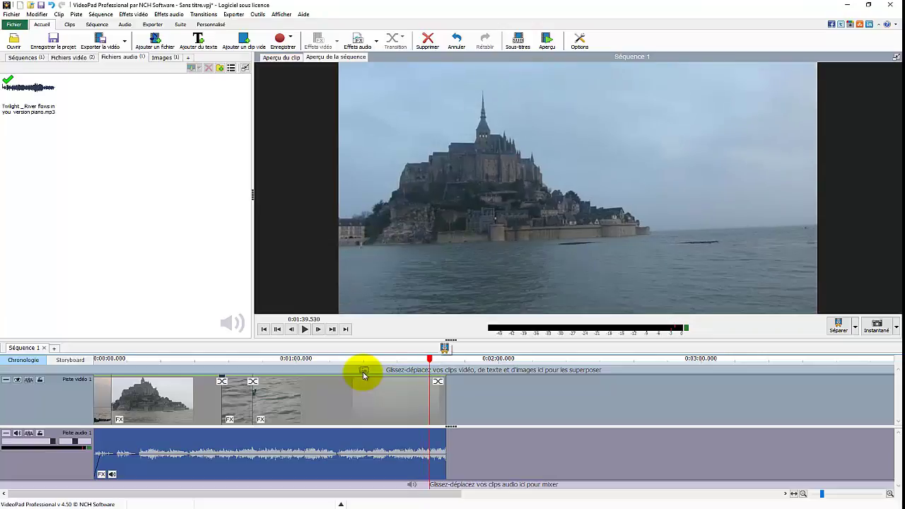
key(space)
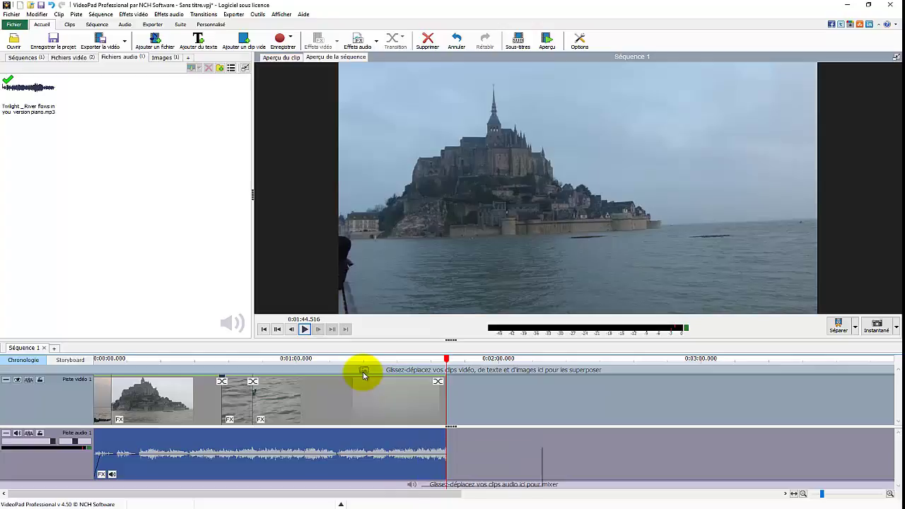
Add a 2.00-second fade-out to the music clip and play the sequence's ending from about 0:01:38.416.
right_click(404, 444)
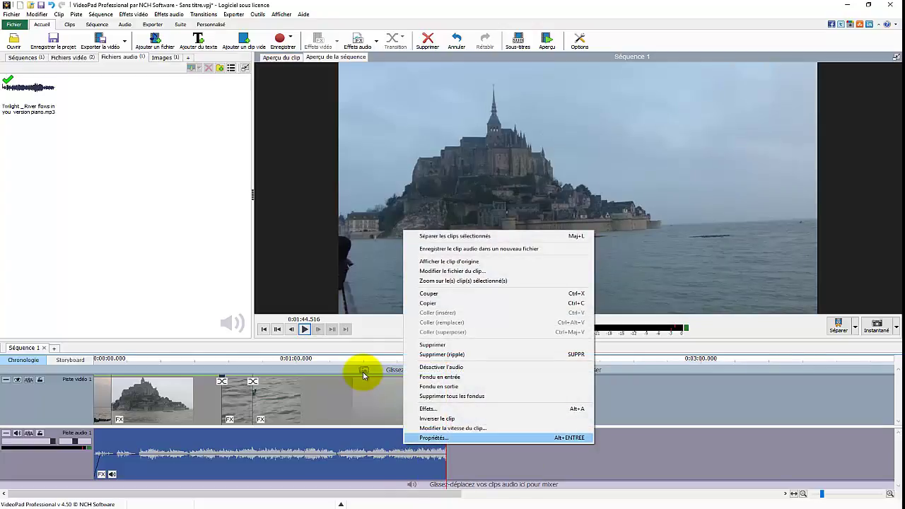
key(Up)
key(Up)
key(Up)
key(Up)
key(Up)
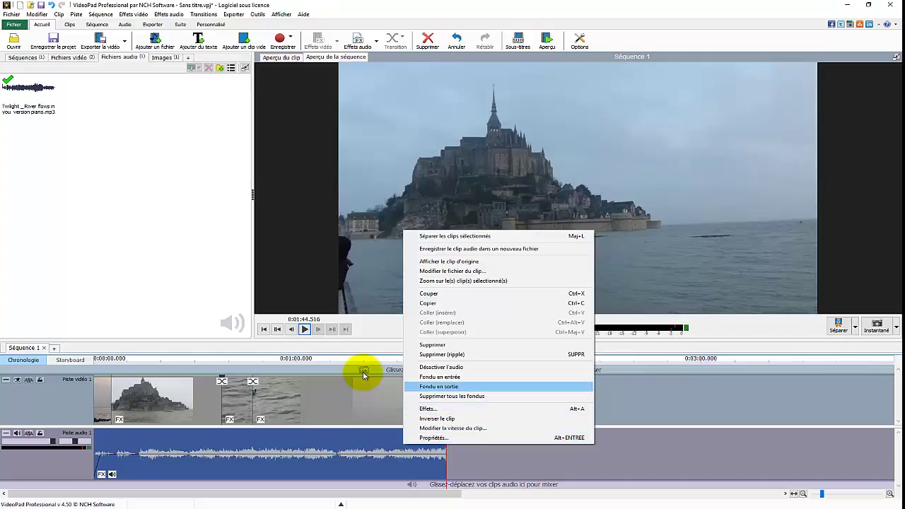
key(Return)
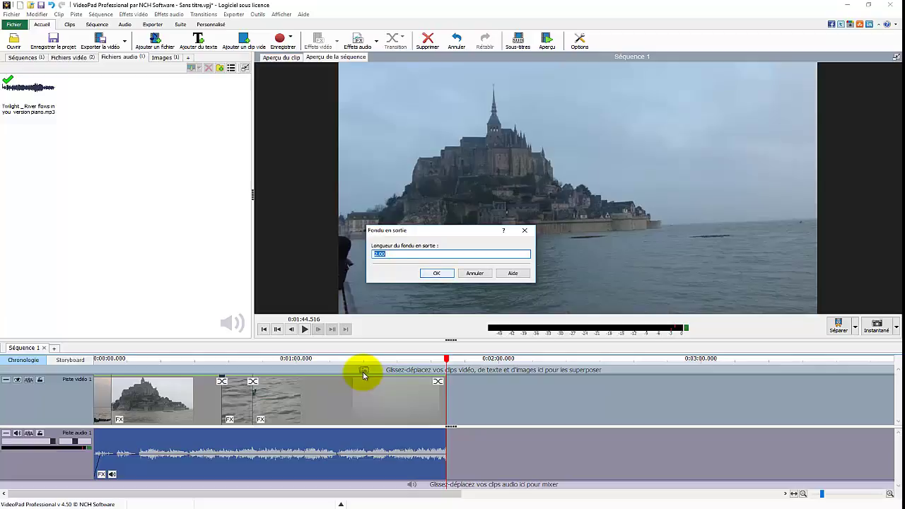
key(Return)
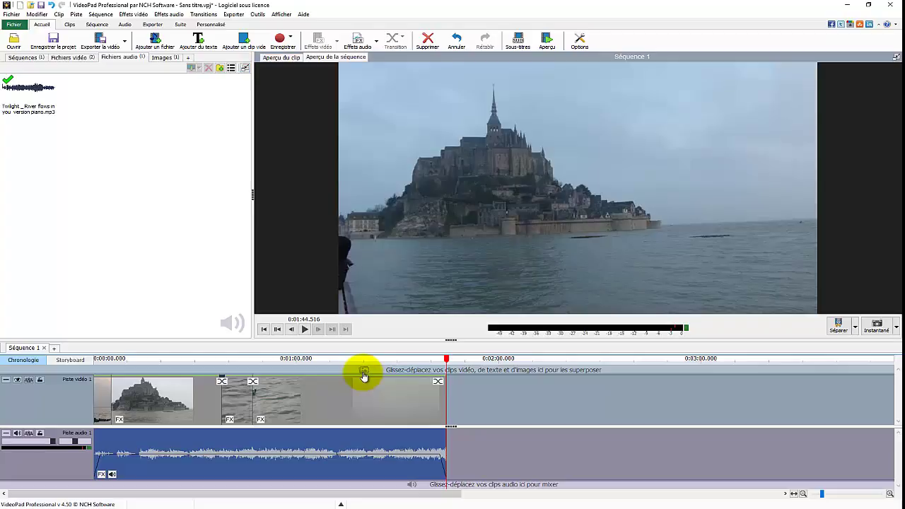
drag(446, 359, 425, 359)
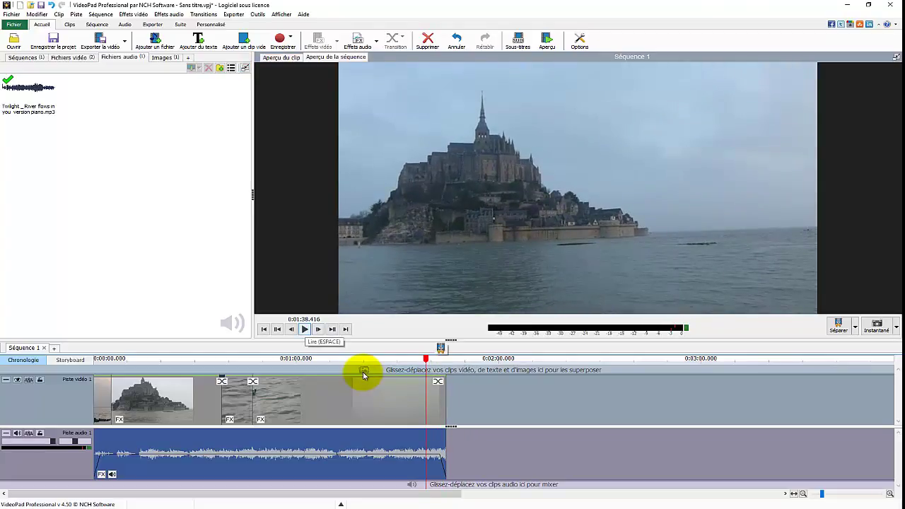
click(305, 329)
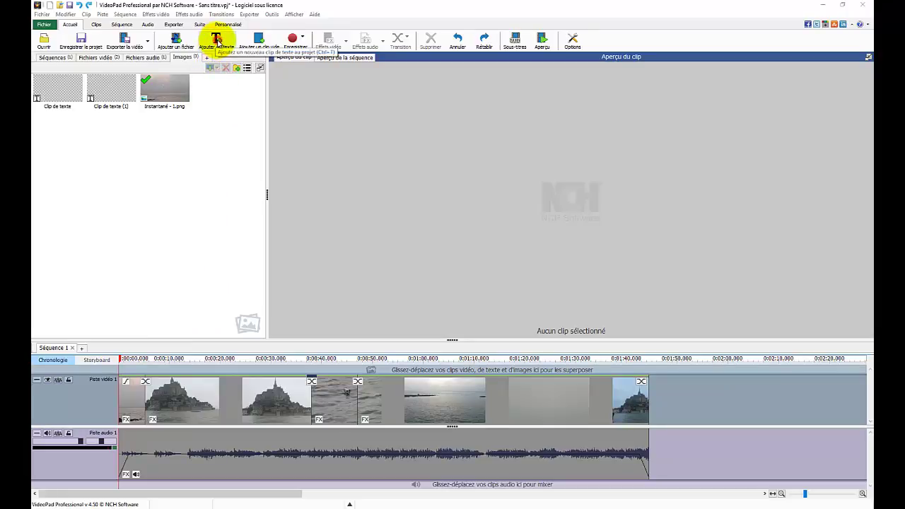
Add a new text clip at the start of the sequence containing the title "le mont st michel".
click(216, 41)
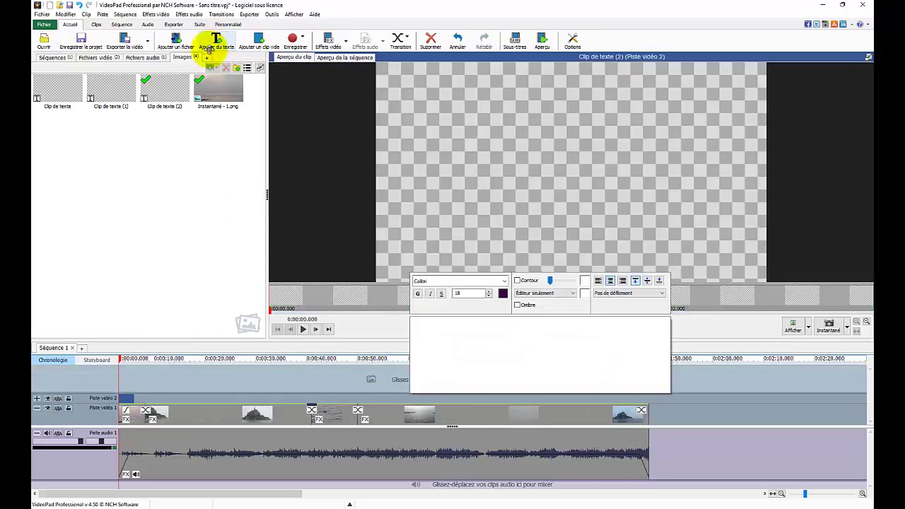
click(455, 322)
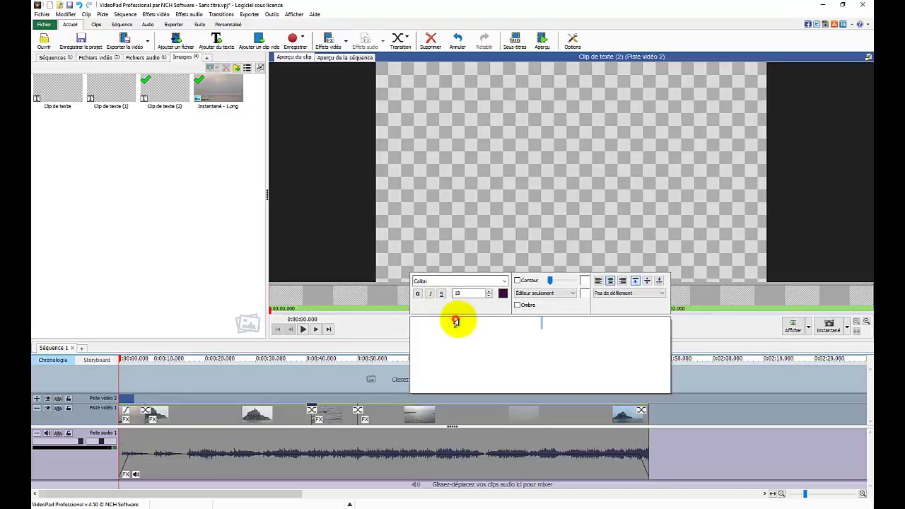
text(le)
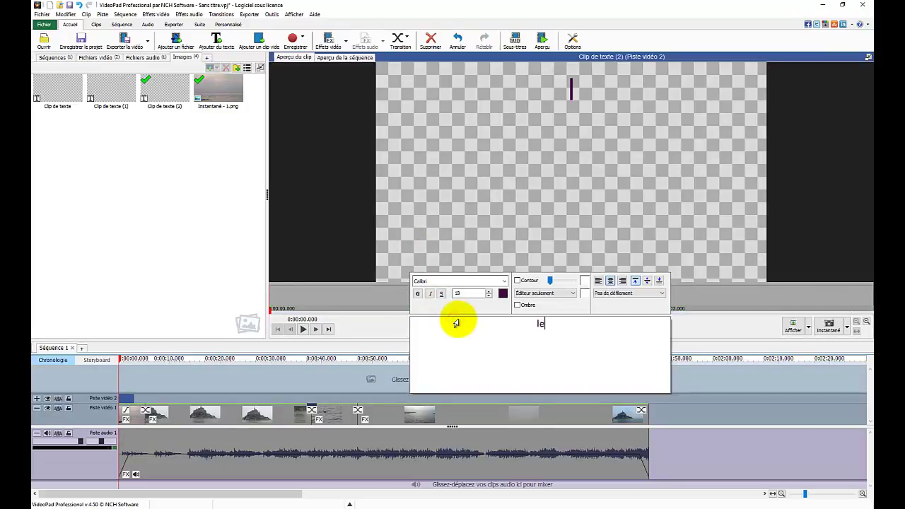
text( mo)
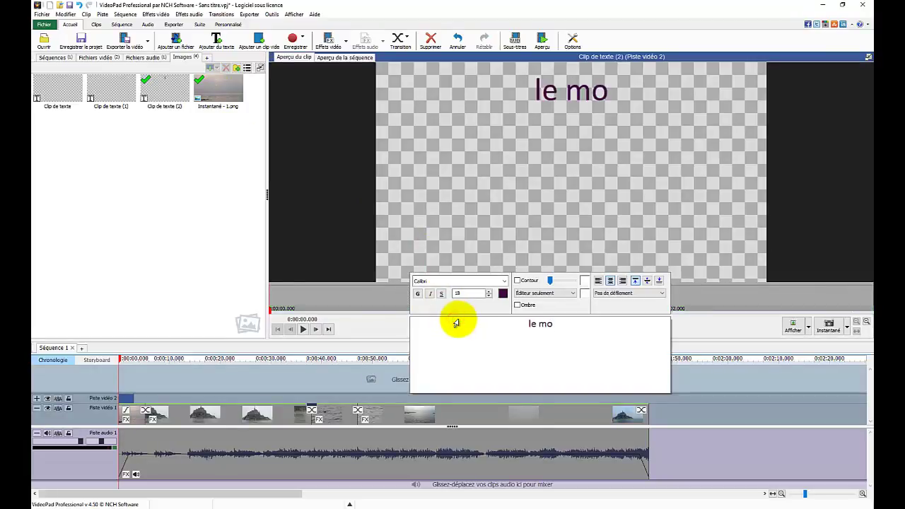
text(t)
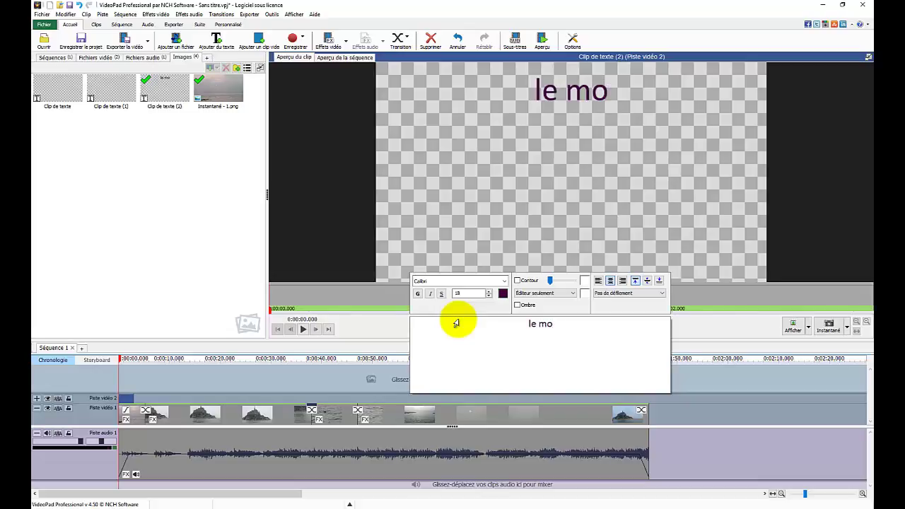
text(nt s)
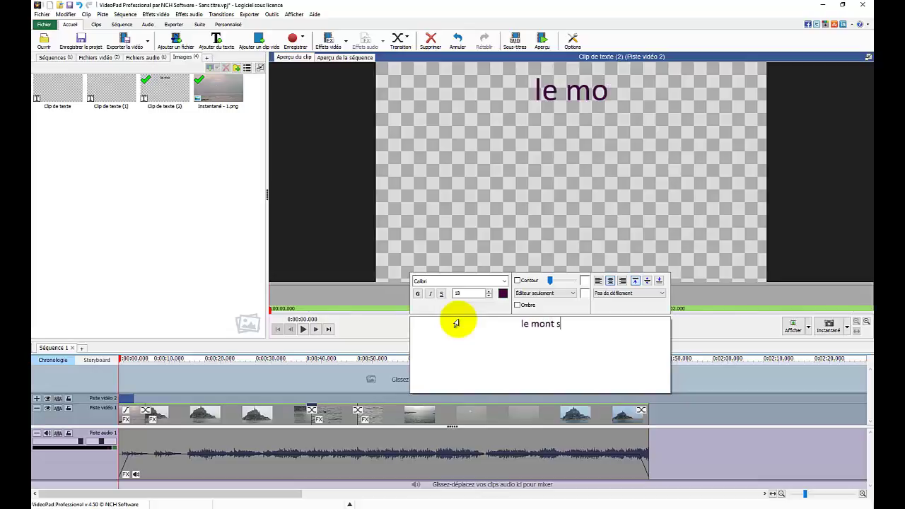
text(t m)
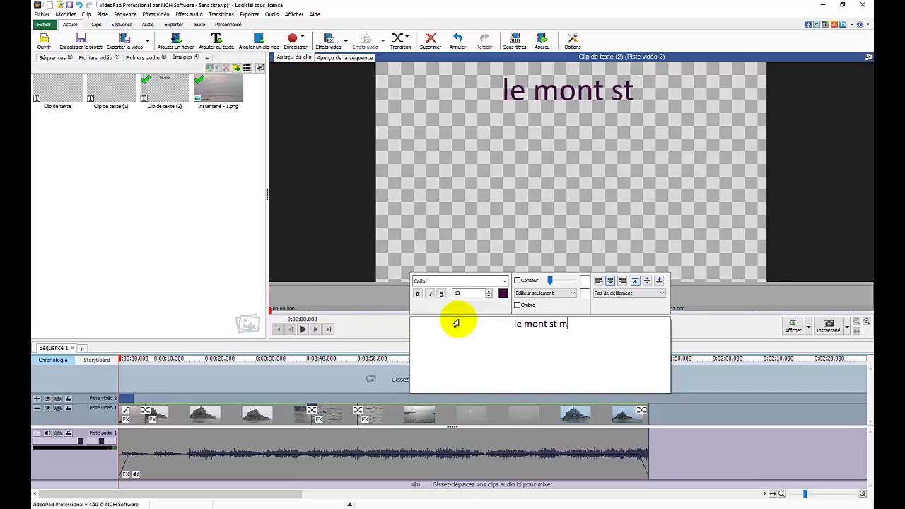
text(ichel)
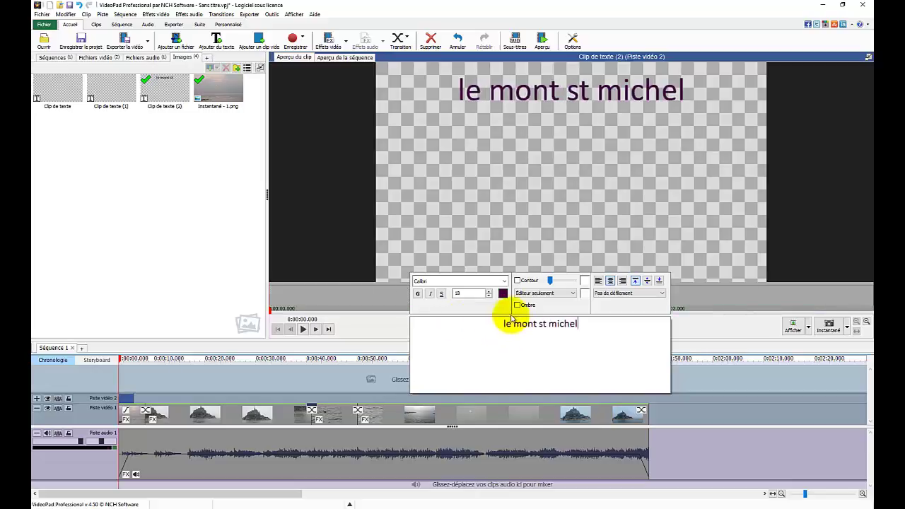
Change the colour of the title text "le mont st michel" to dark navy blue (red 0, green 0, blue 64).
triple_click(503, 323)
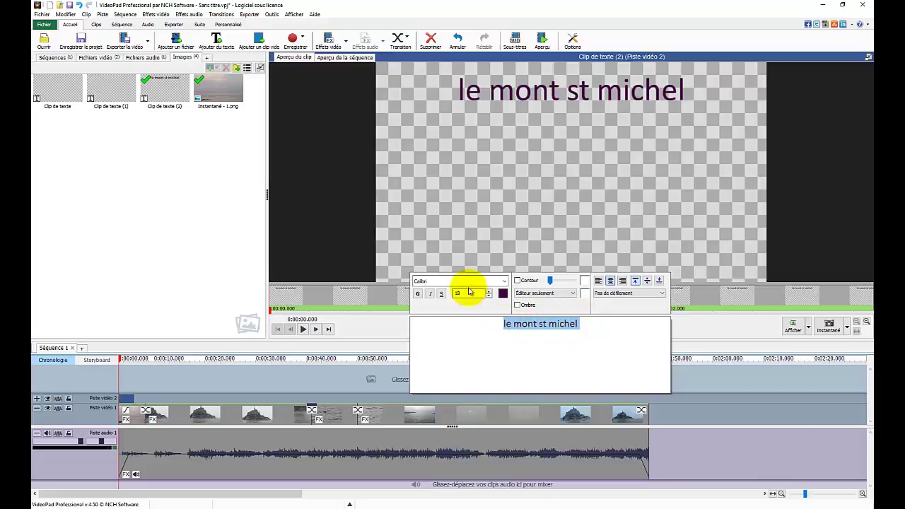
click(502, 294)
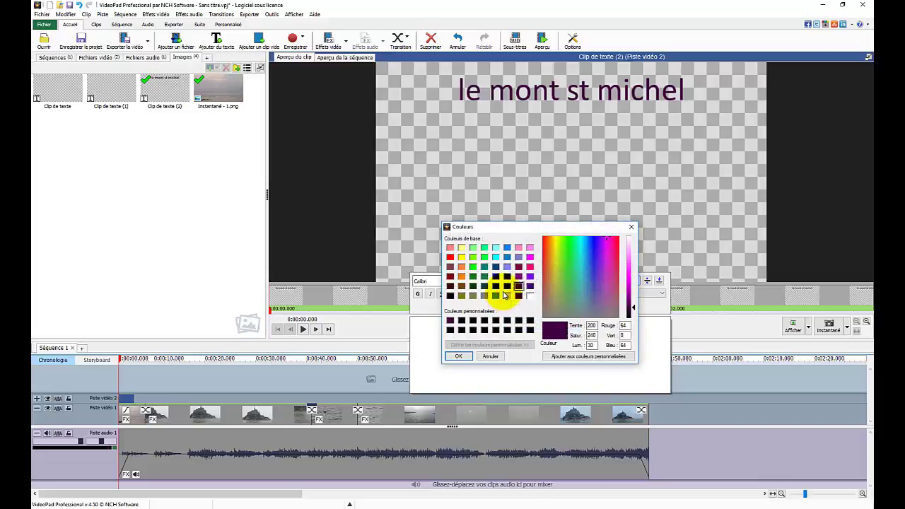
click(462, 277)
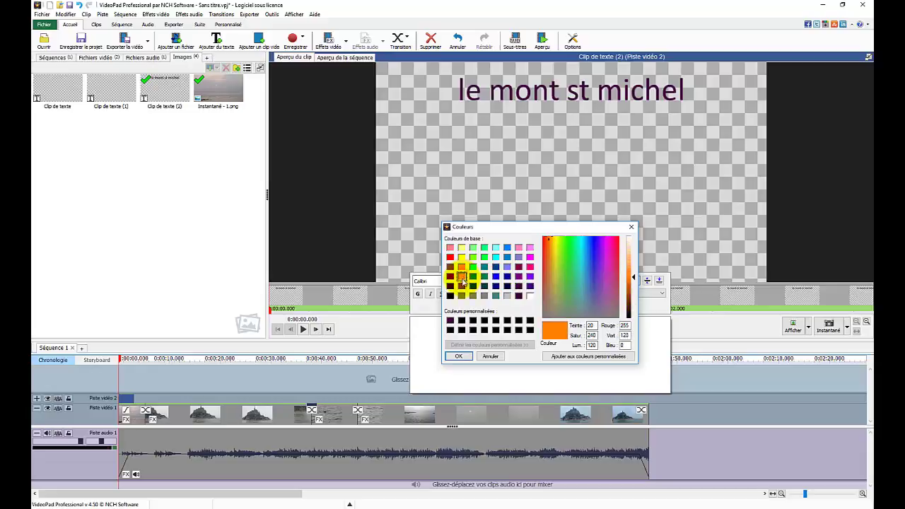
click(508, 287)
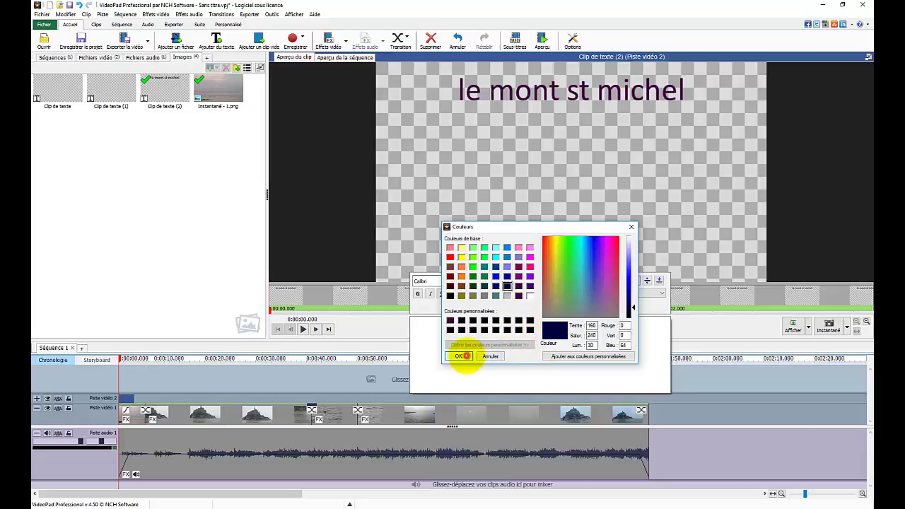
click(459, 356)
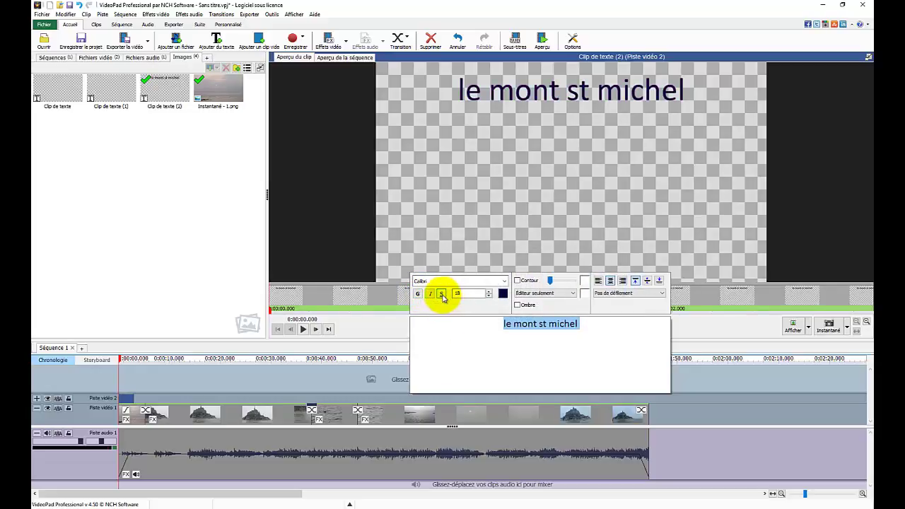
Increase the font size of the title text to 22.
drag(463, 294, 452, 294)
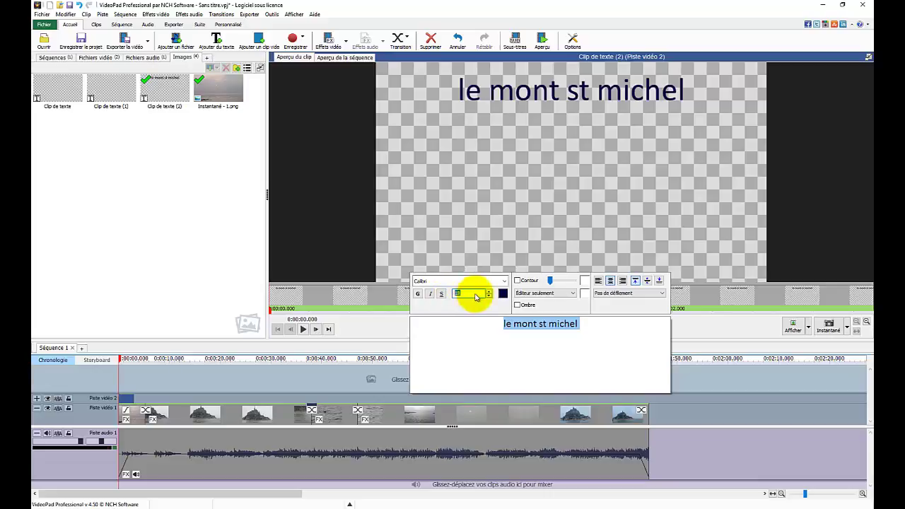
click(489, 292)
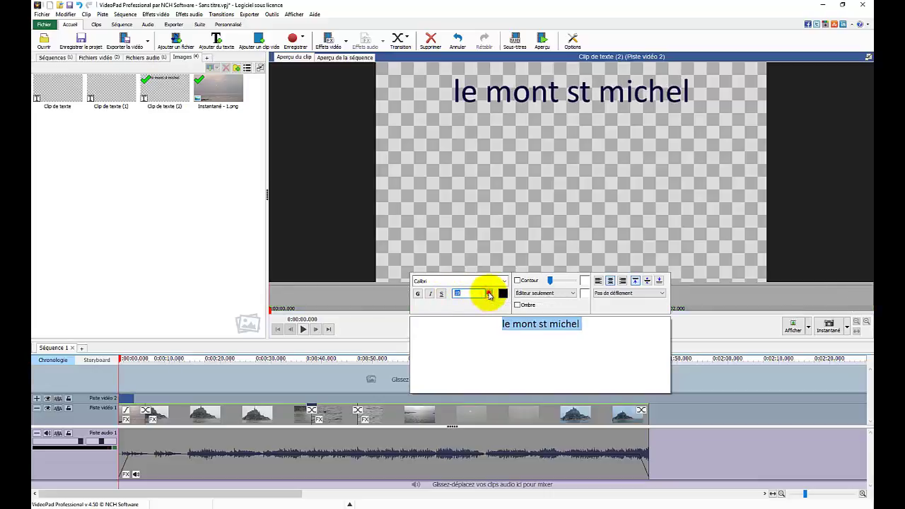
click(488, 292)
click(489, 292)
click(488, 292)
click(489, 292)
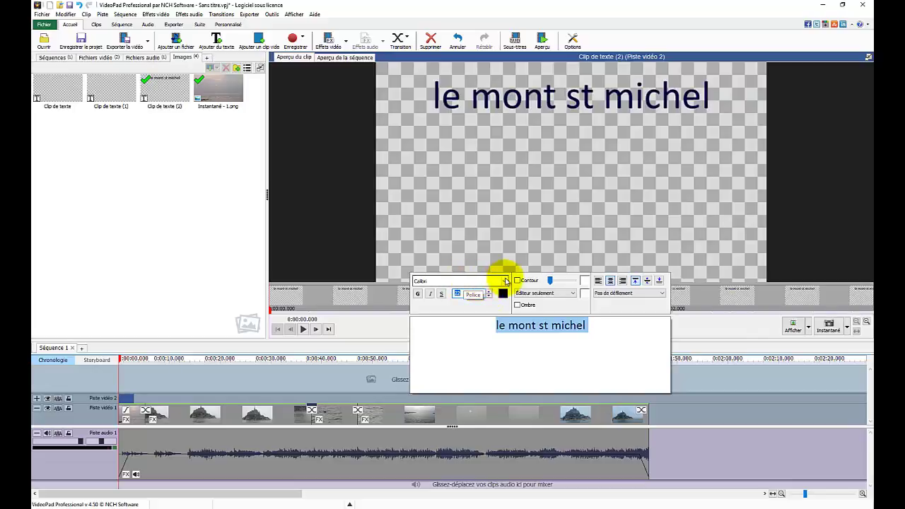
Try the ELLIS font on the title text, and set its font to Corbel.
click(504, 282)
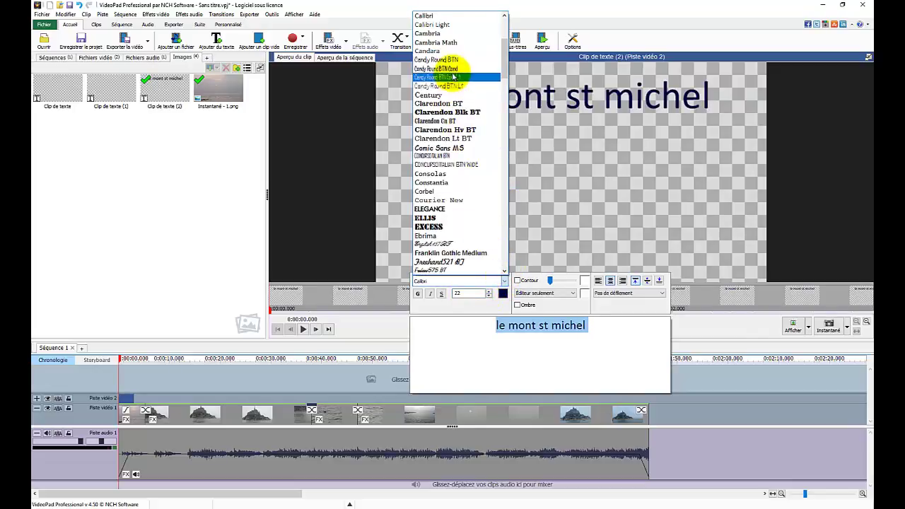
click(431, 218)
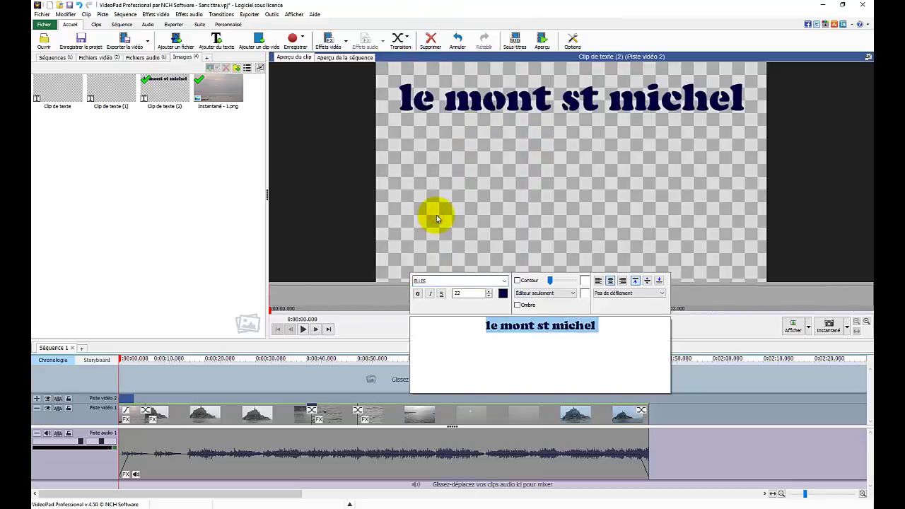
click(506, 282)
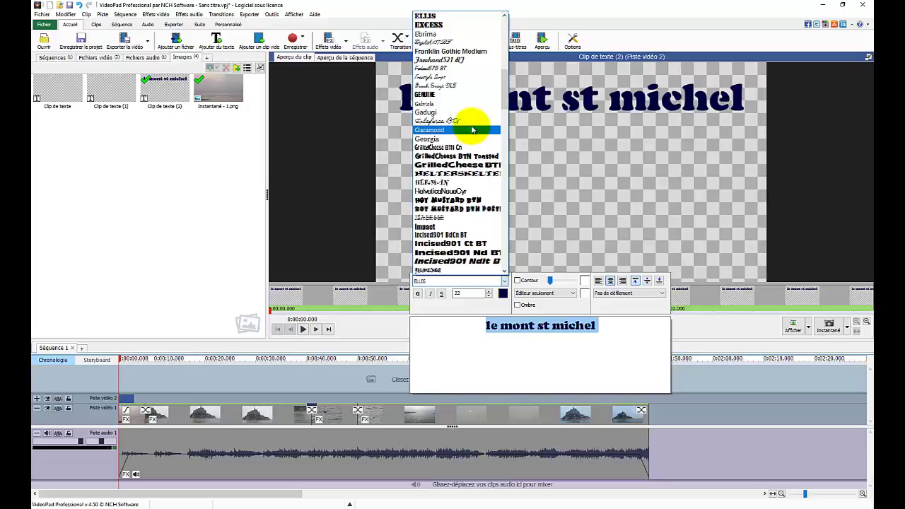
scroll(472, 130, up, 1)
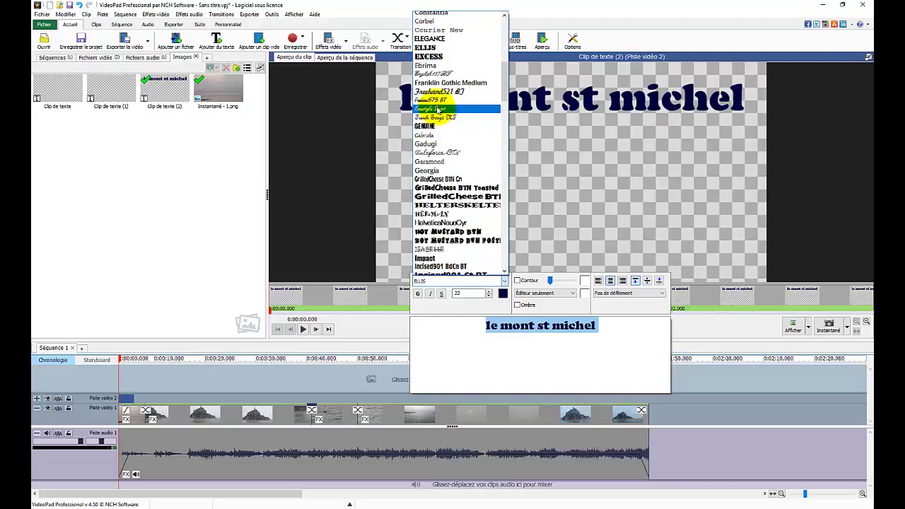
scroll(438, 110, up, 2)
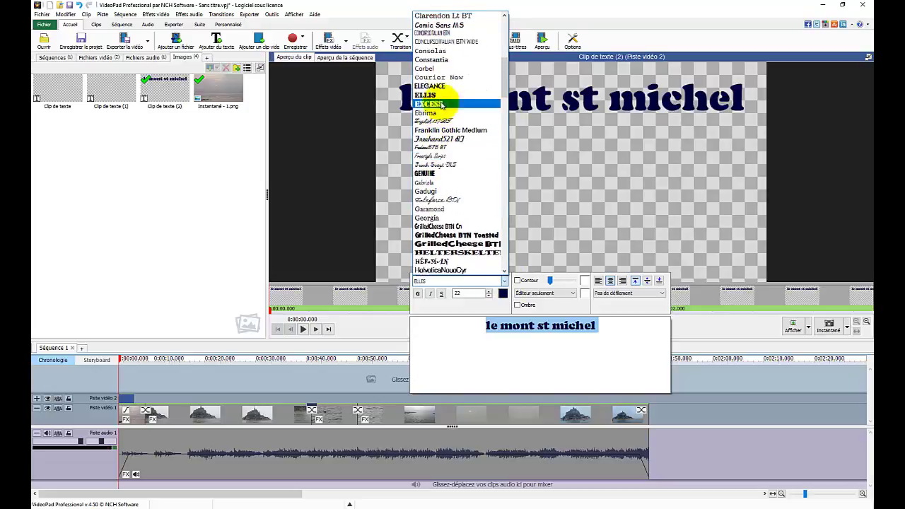
click(427, 67)
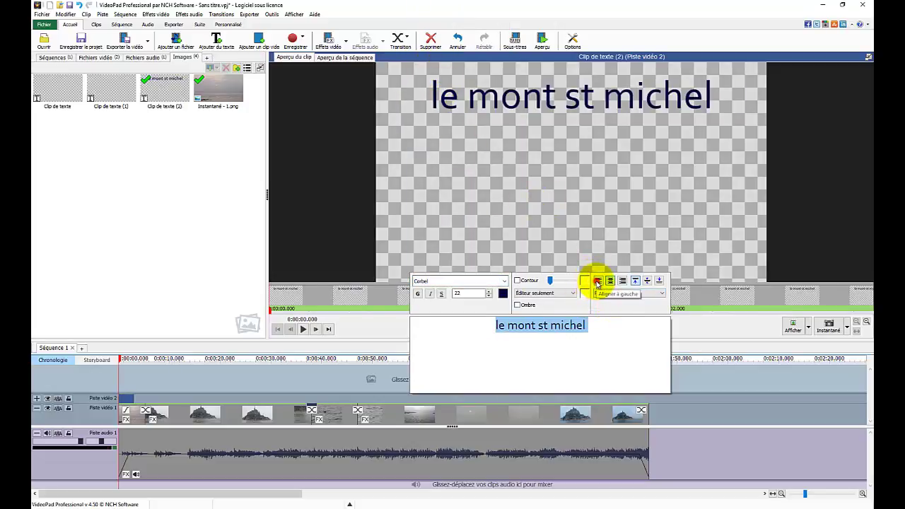
Try the different alignments for the title text and centre it both horizontally and vertically in the frame.
click(598, 282)
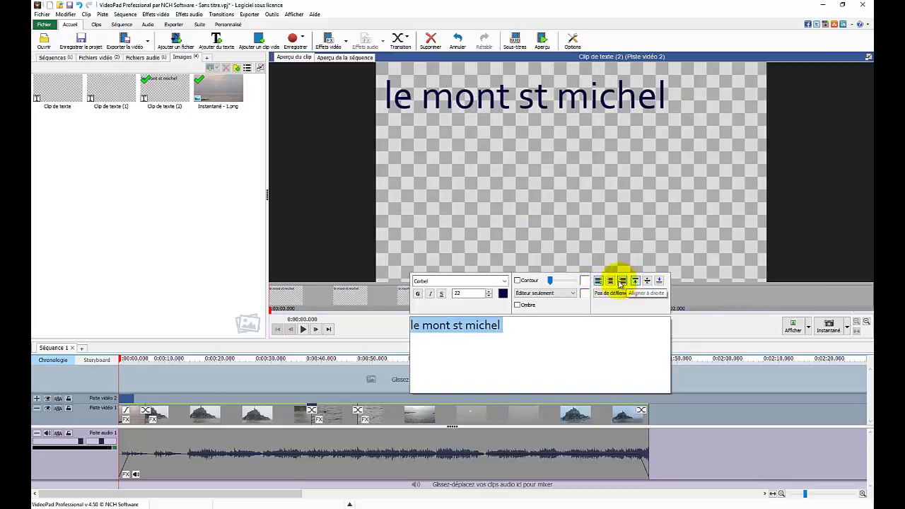
click(610, 281)
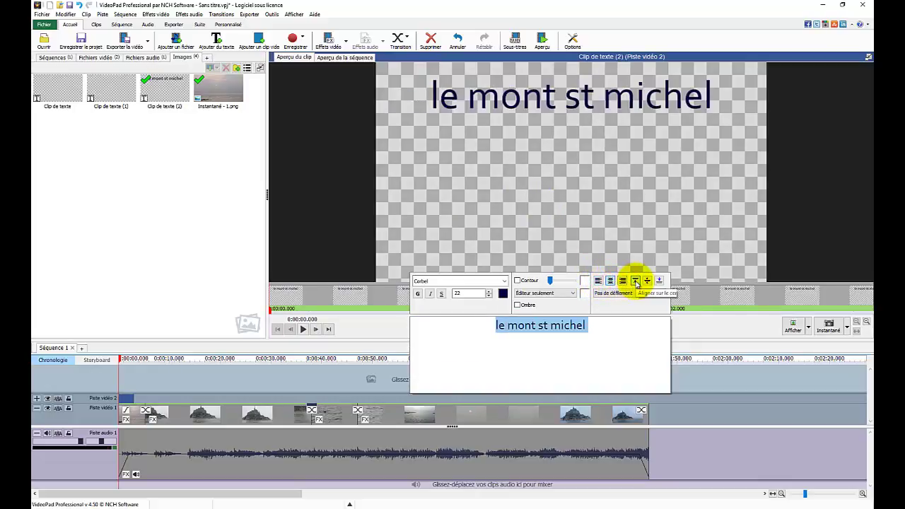
click(636, 280)
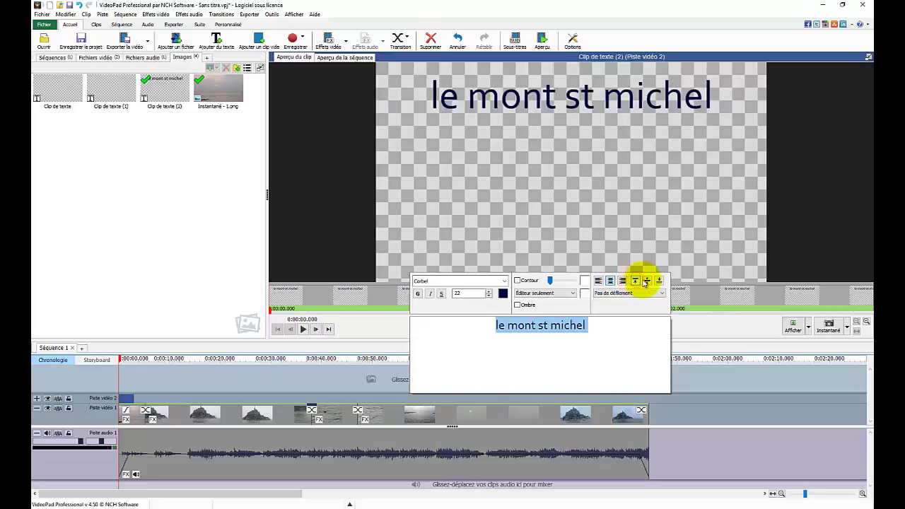
click(648, 281)
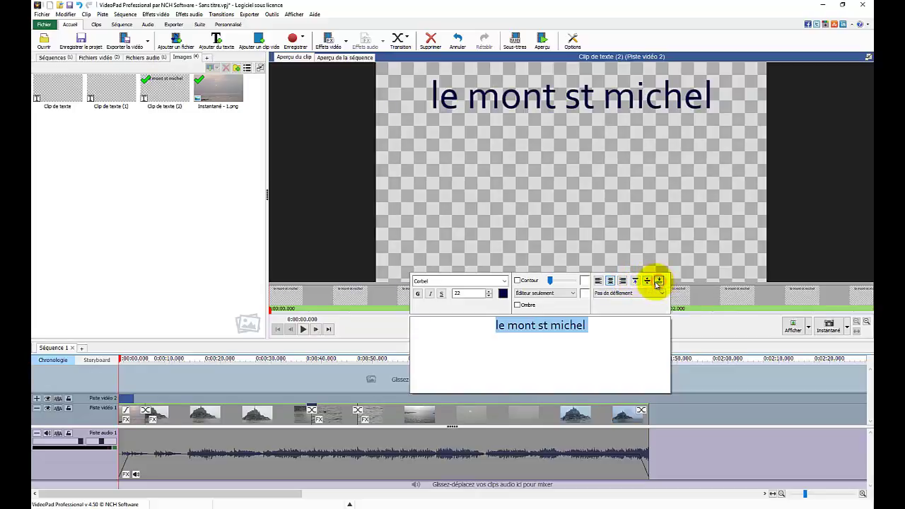
click(658, 282)
click(647, 280)
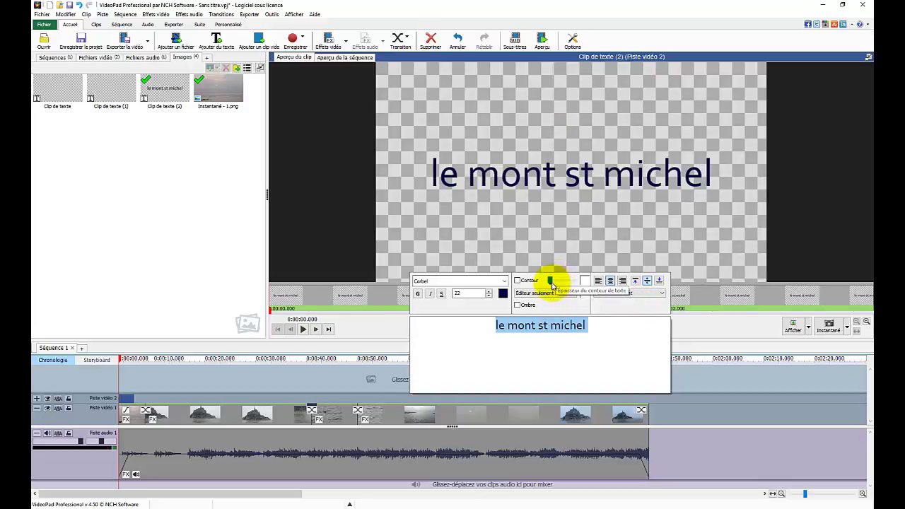
Try a white outline on the title text with different thicknesses.
click(550, 282)
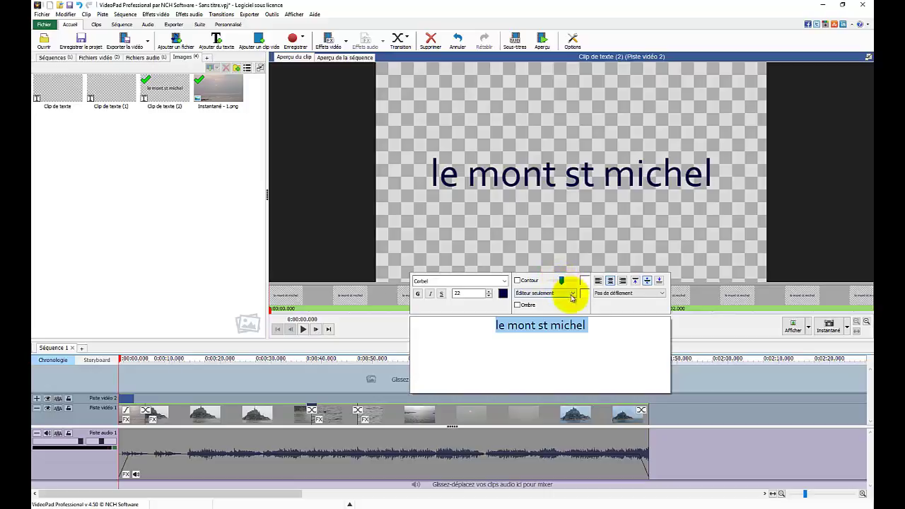
click(563, 283)
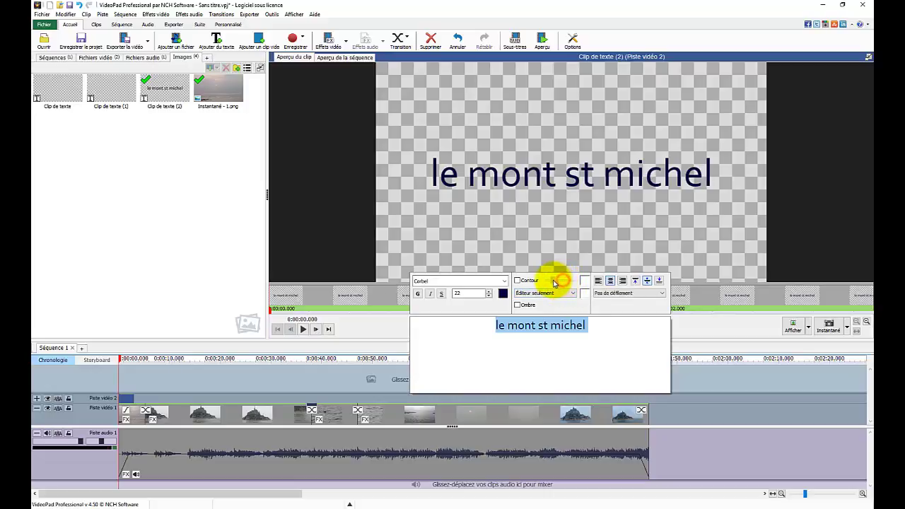
click(517, 280)
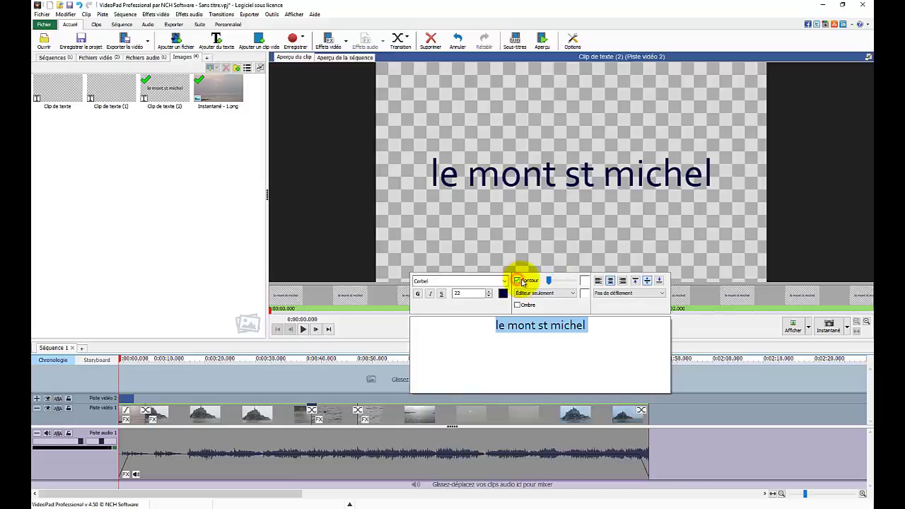
mouse_move(549, 281)
mouse_down()
mouse_move(563, 283)
mouse_move(548, 283)
mouse_up()
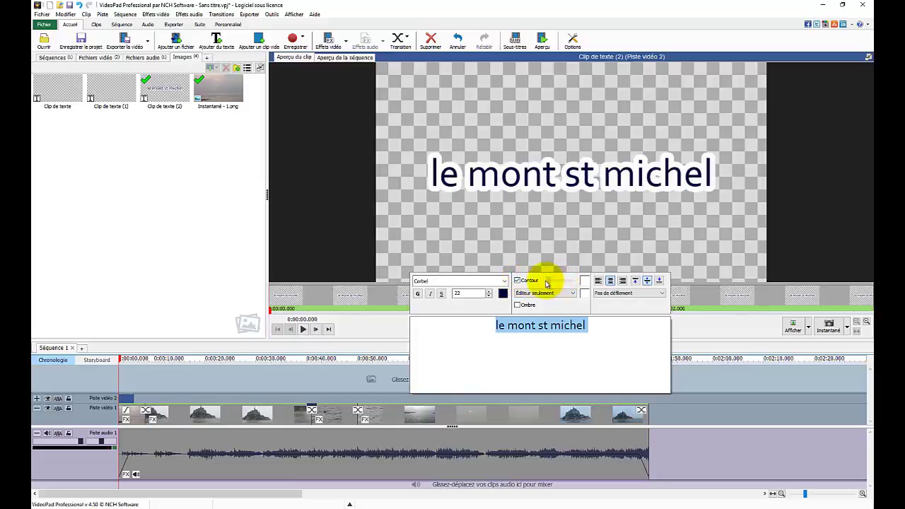
click(518, 281)
click(517, 281)
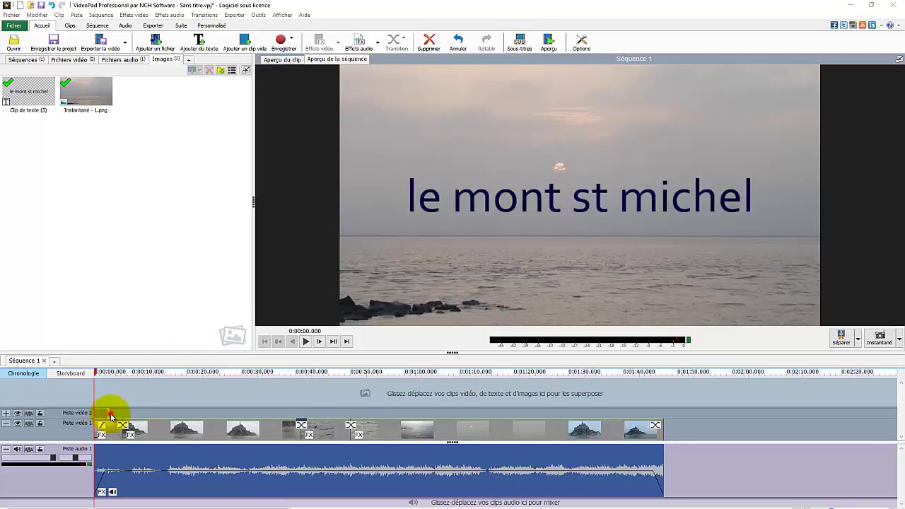
Extend the title clip on Piste vidéo 2 to the end of the first video clip and preview the sequence's opening in a separate window.
mouse_move(110, 416)
mouse_down()
mouse_move(178, 414)
mouse_move(108, 413)
mouse_move(120, 415)
mouse_up()
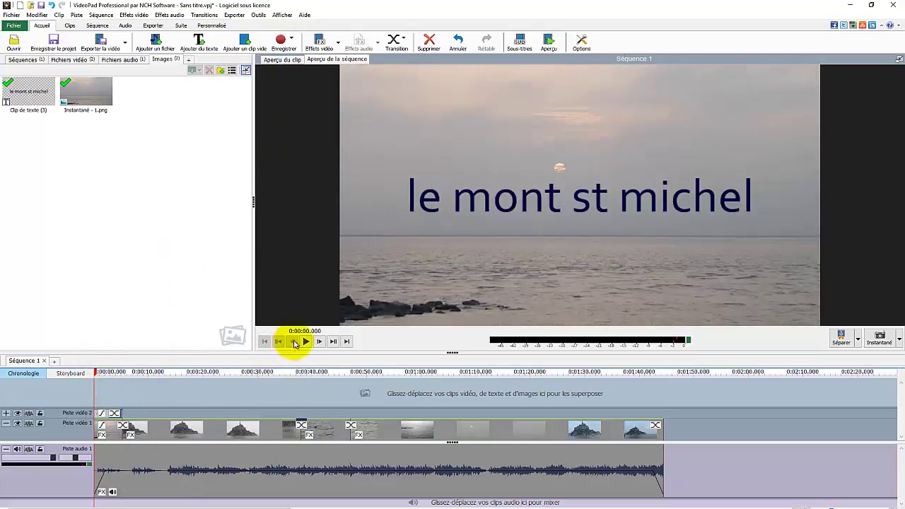
click(548, 44)
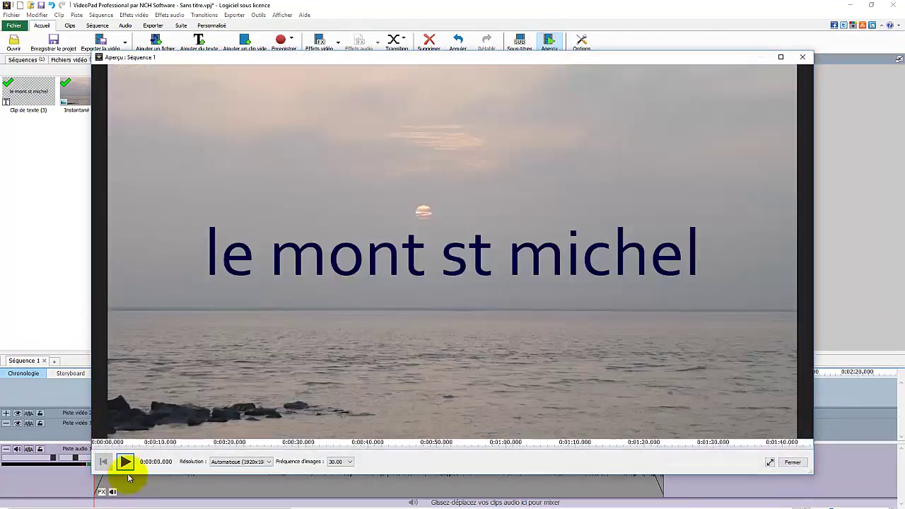
click(125, 461)
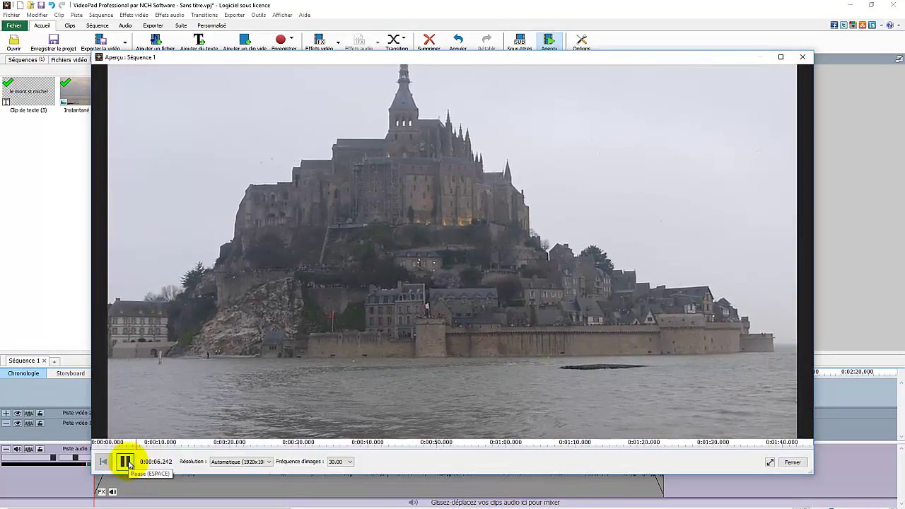
click(128, 463)
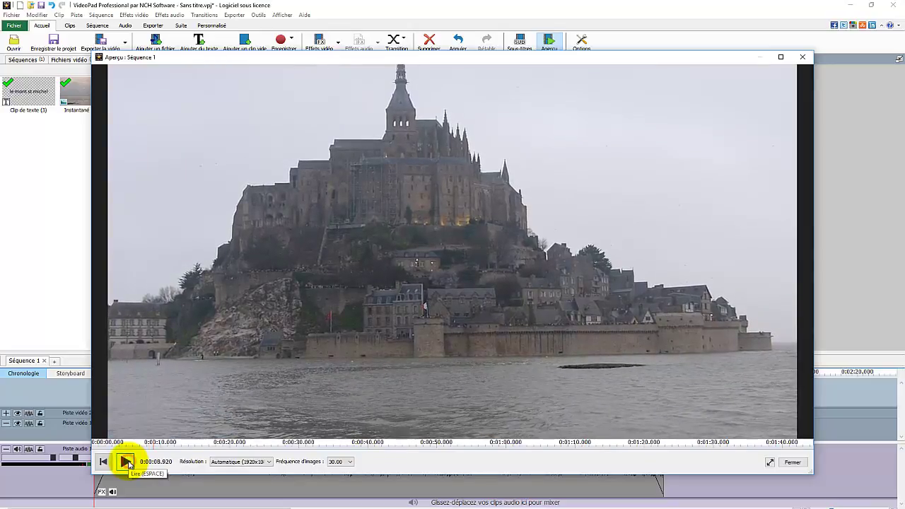
click(803, 58)
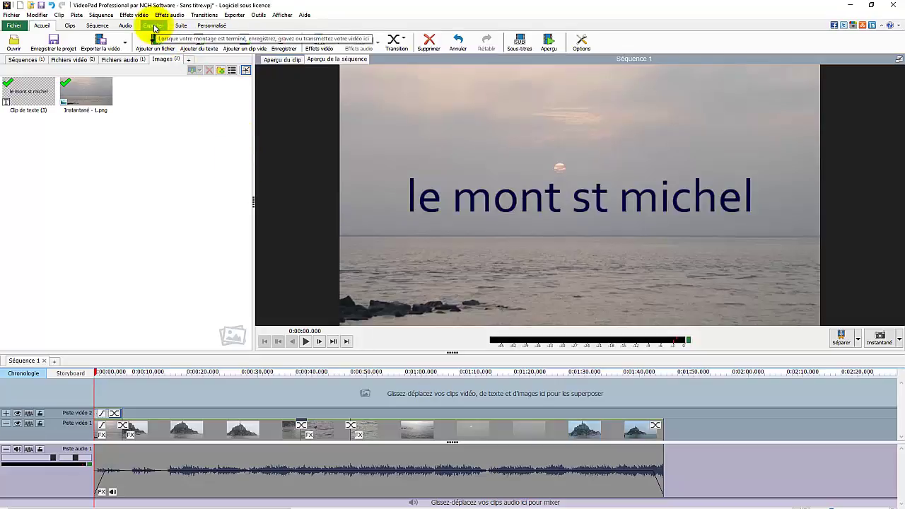
Set up a video file export of the sequence with the YouTube 1080p preset and change the file format to .mp4.
click(154, 26)
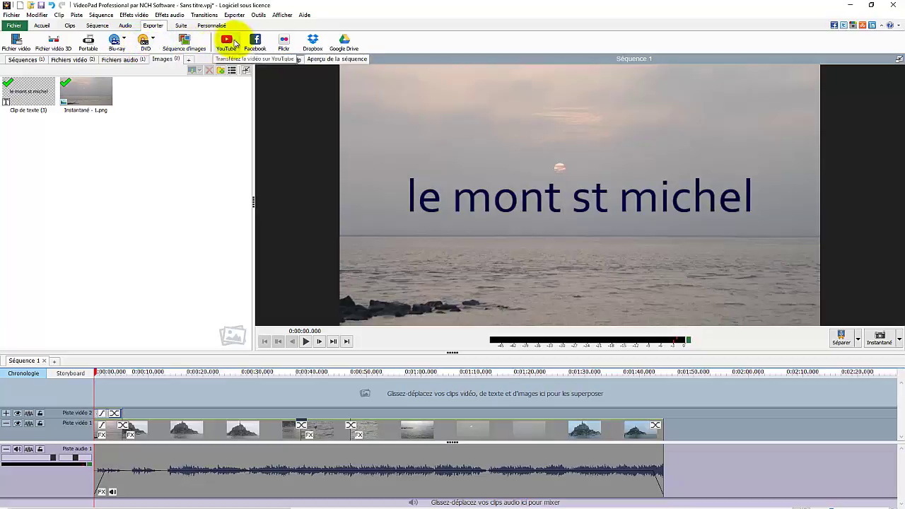
click(16, 42)
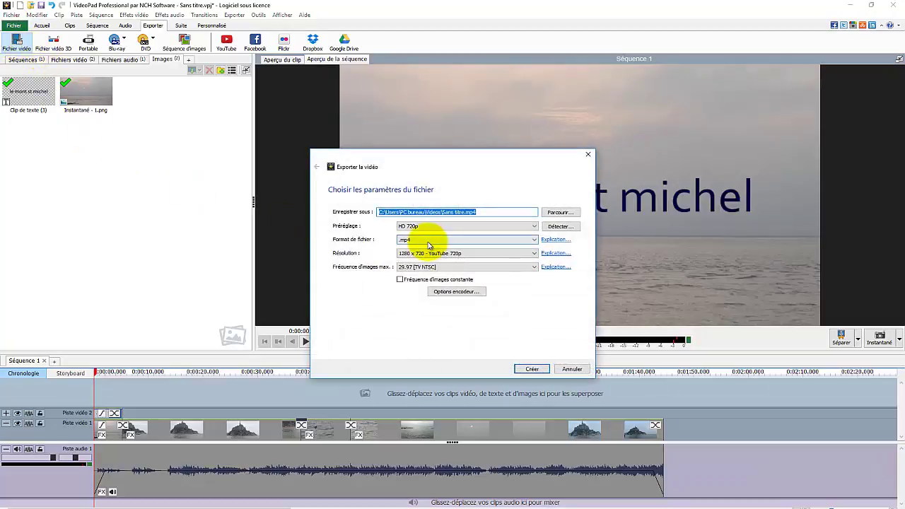
click(535, 227)
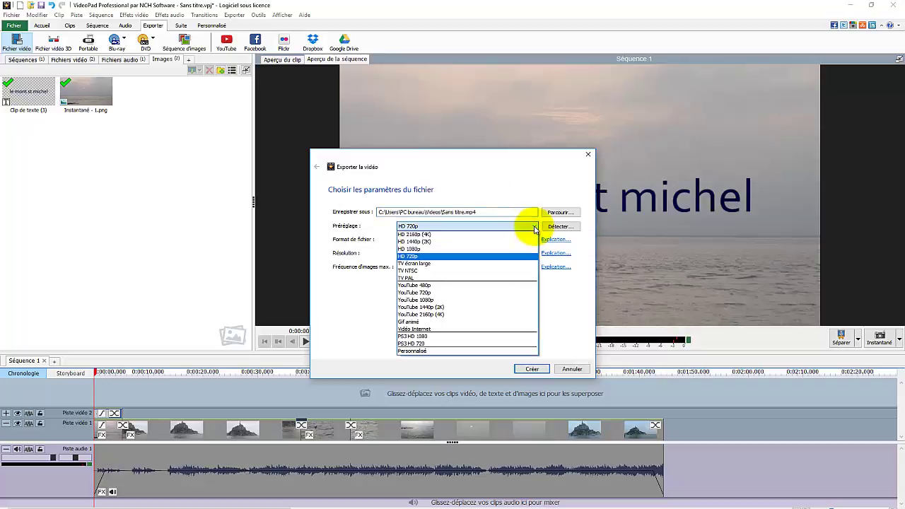
click(507, 304)
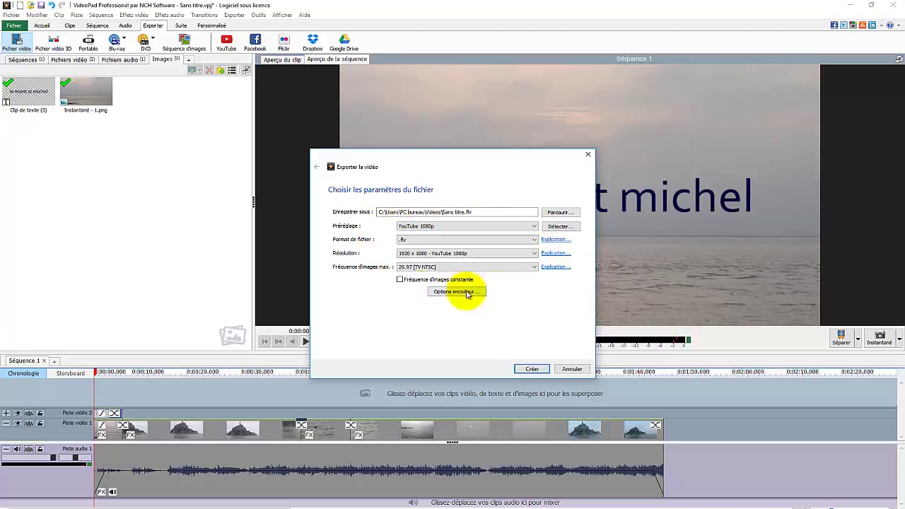
click(535, 240)
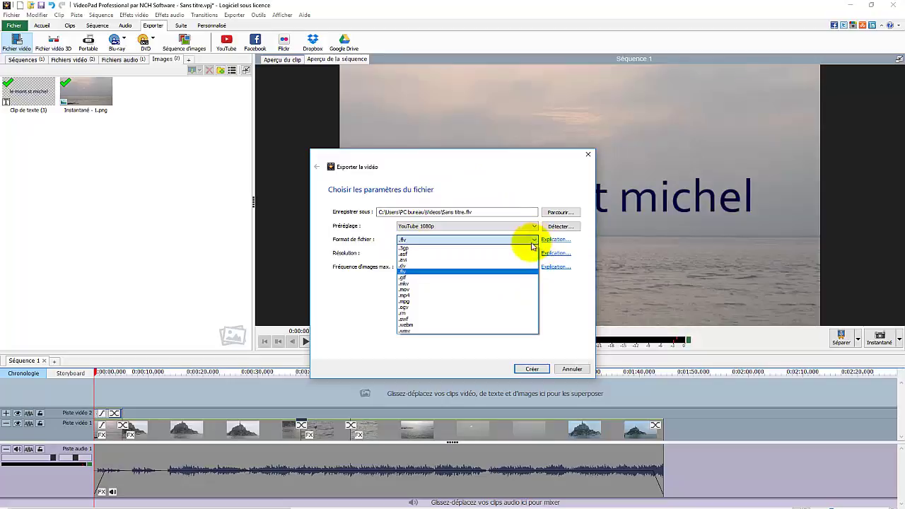
click(462, 297)
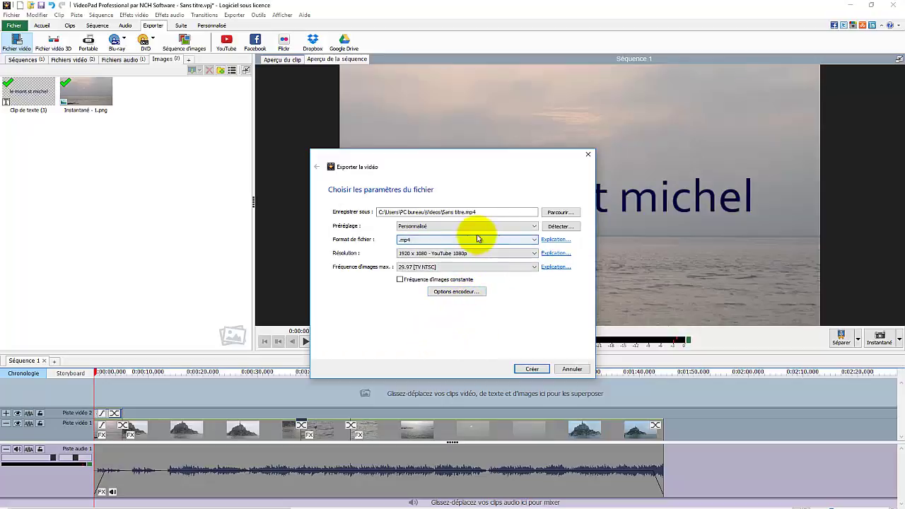
Start the export of the sequence to Sans titre.mp4 and move the export progress window down off the toolbar onto the media bin.
click(534, 373)
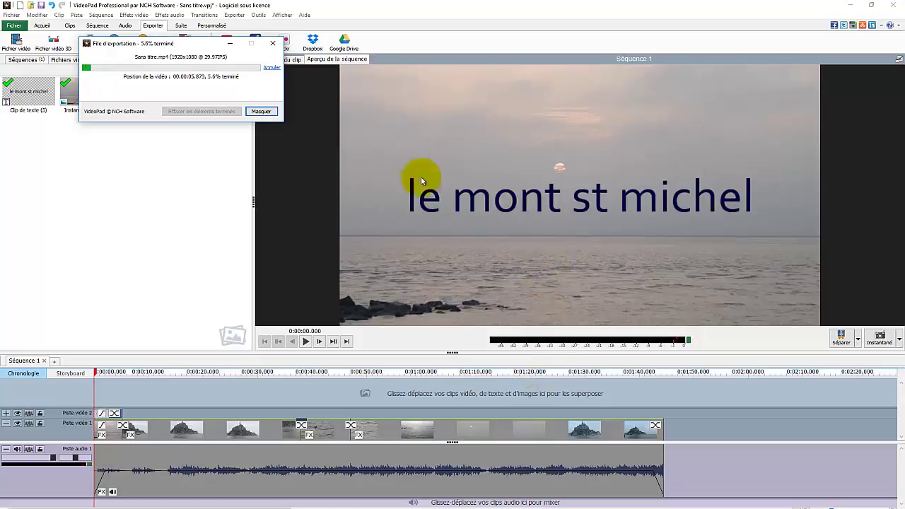
drag(200, 45, 144, 177)
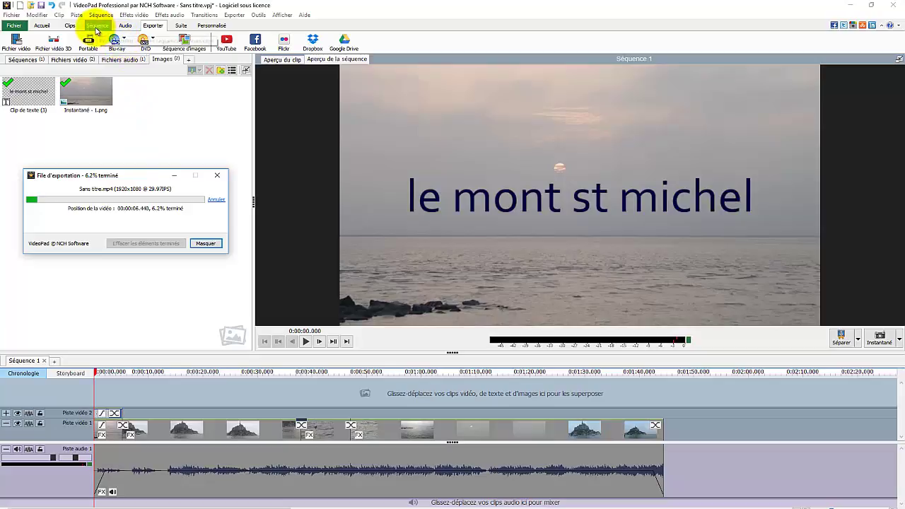
click(95, 27)
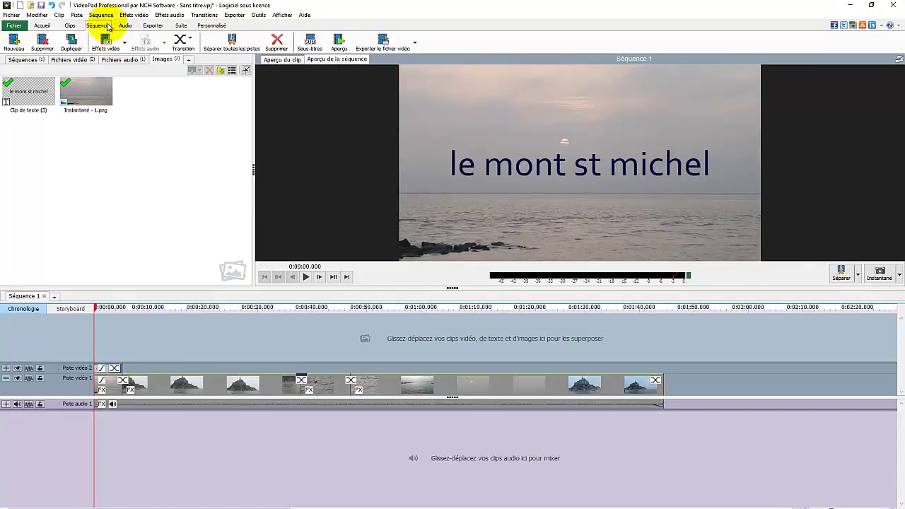
click(41, 26)
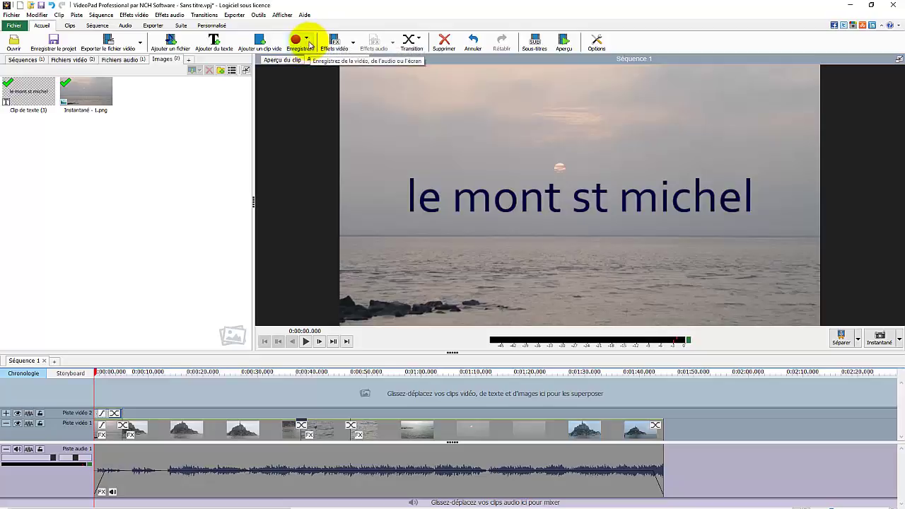
click(307, 41)
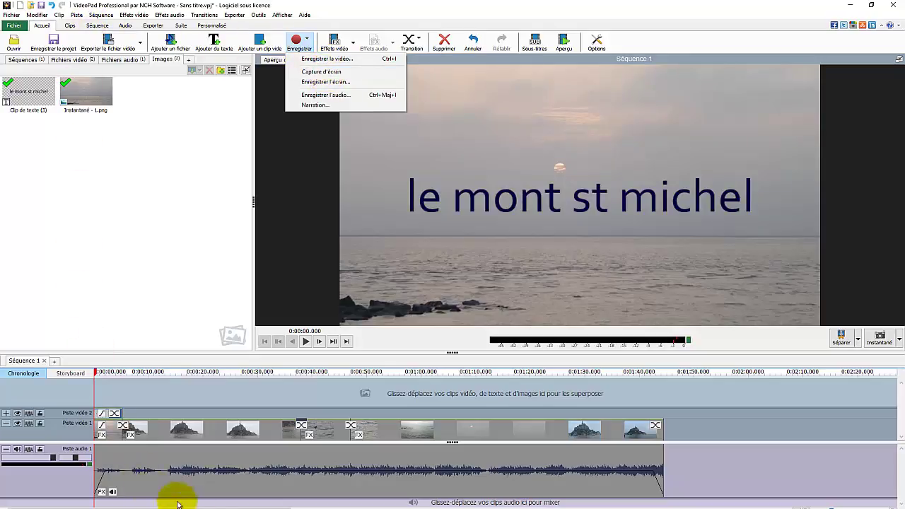
key(Escape)
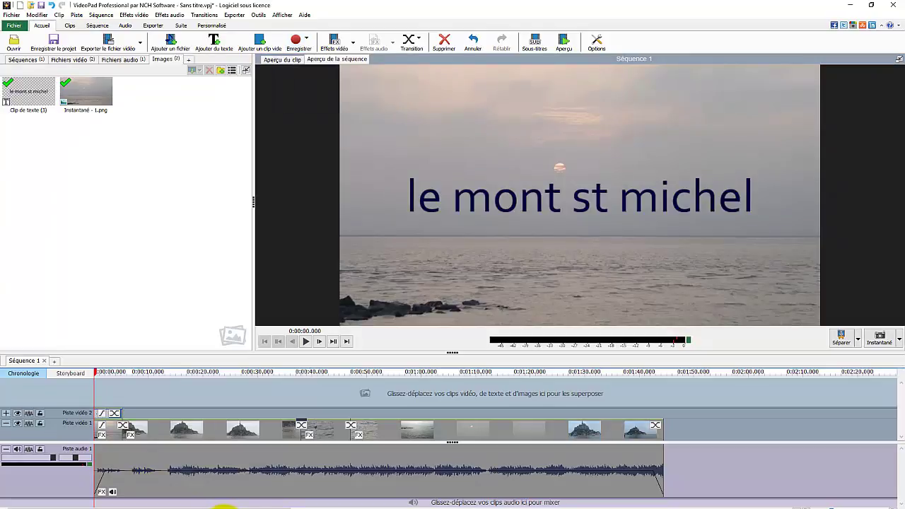